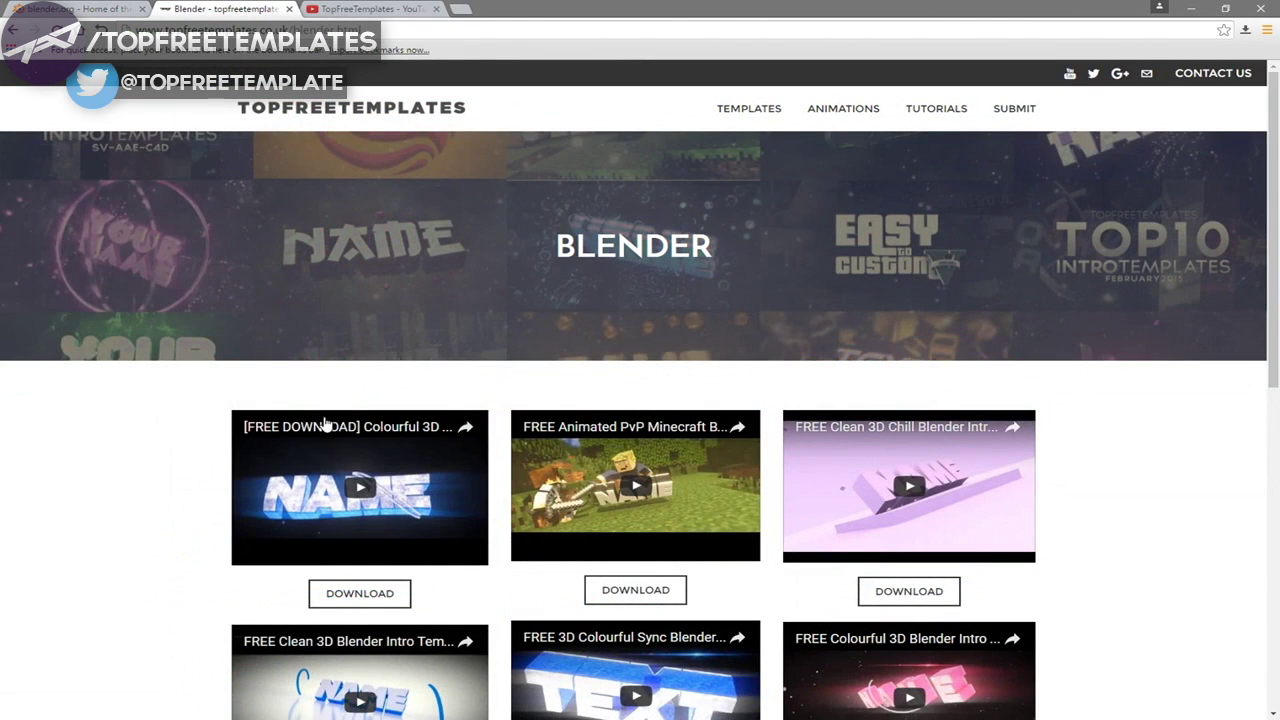
Step: Browse the free Blender intro templates, then view the TopFreeTemplates YouTube channel's videos
scroll(240, 491, "down", 4)
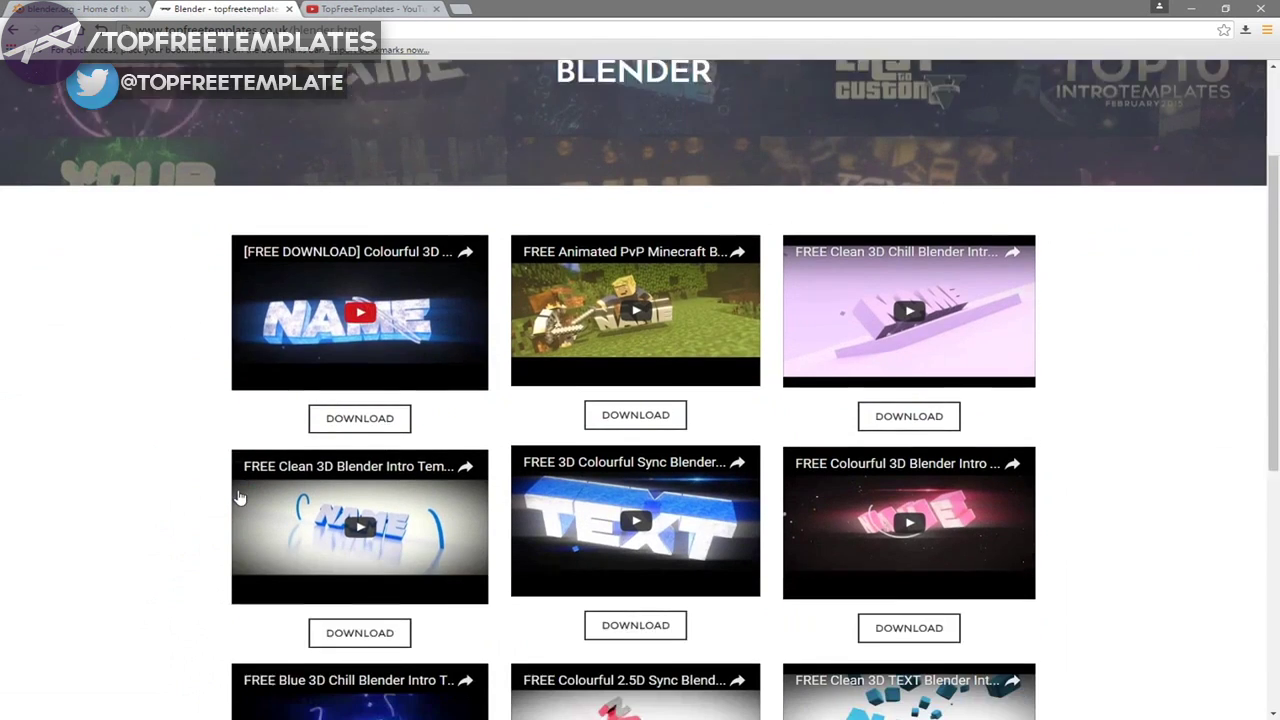
left_click(365, 12)
scroll(470, 420, "down", 4)
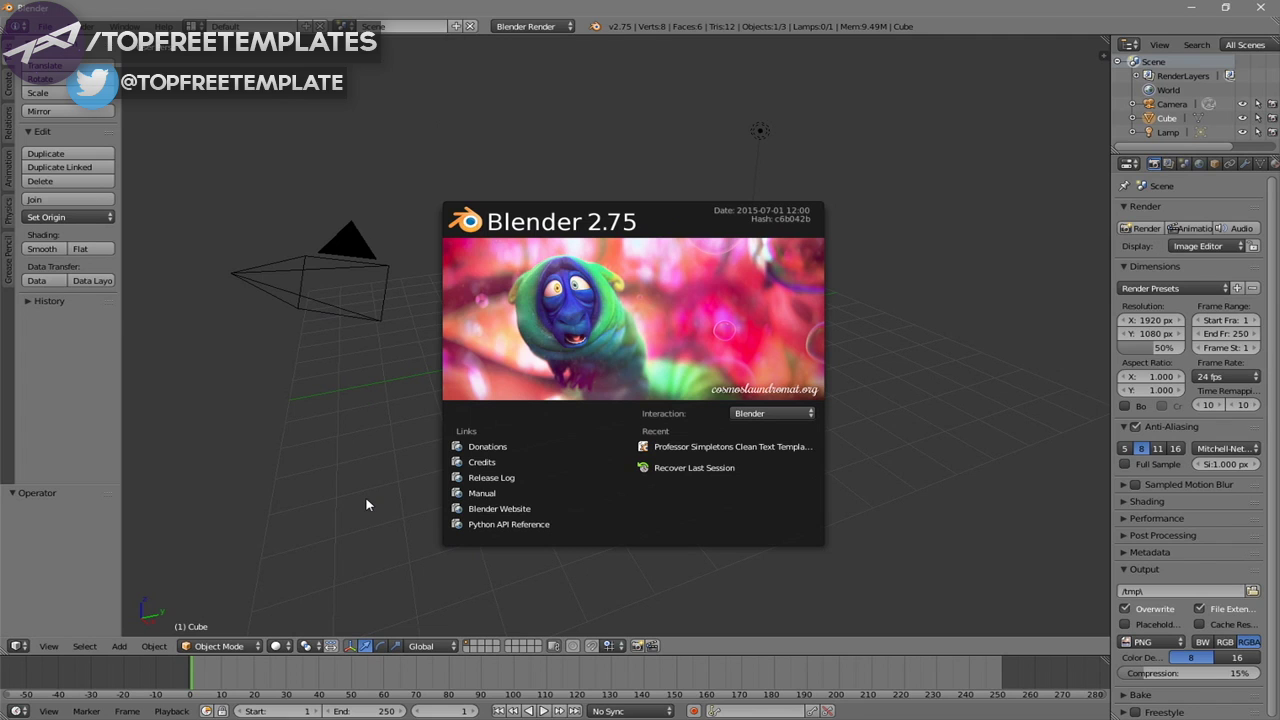
Step: Open 'Professor Simpletons Clean Text Template.blend' from the Desktop's Blender Intros folder
left_click(47, 29)
left_click(74, 57)
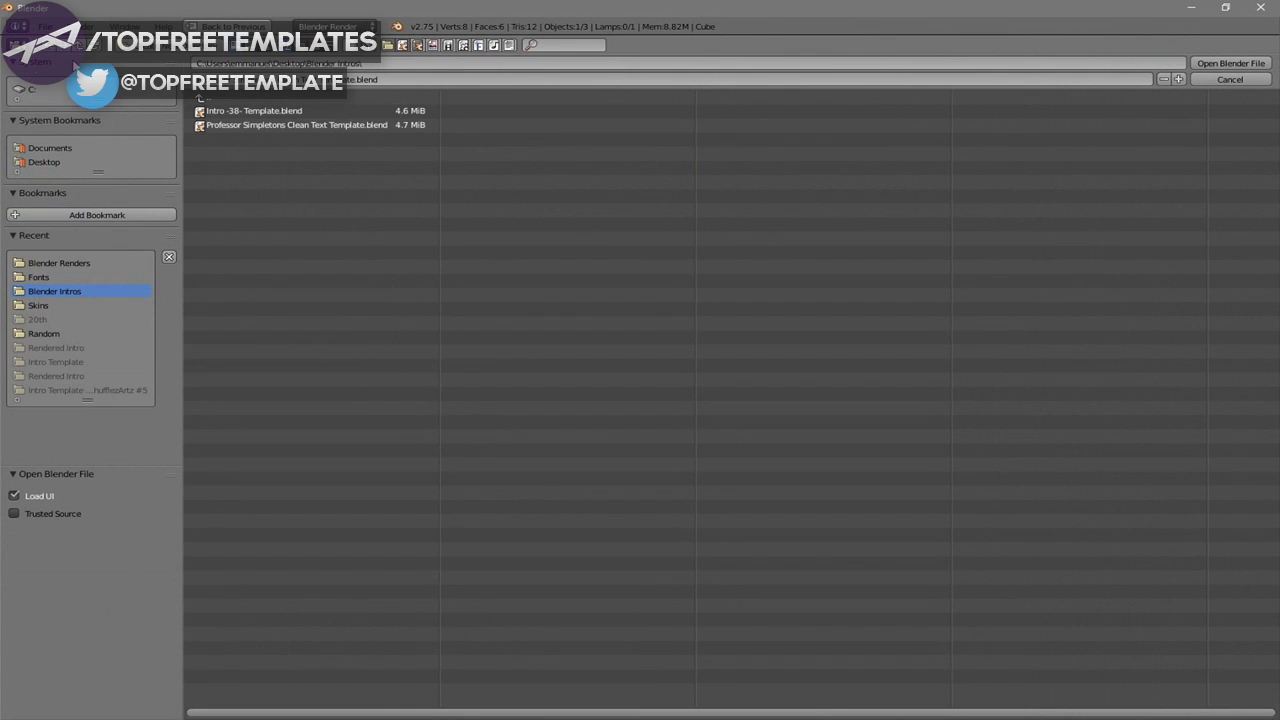
left_click(33, 164)
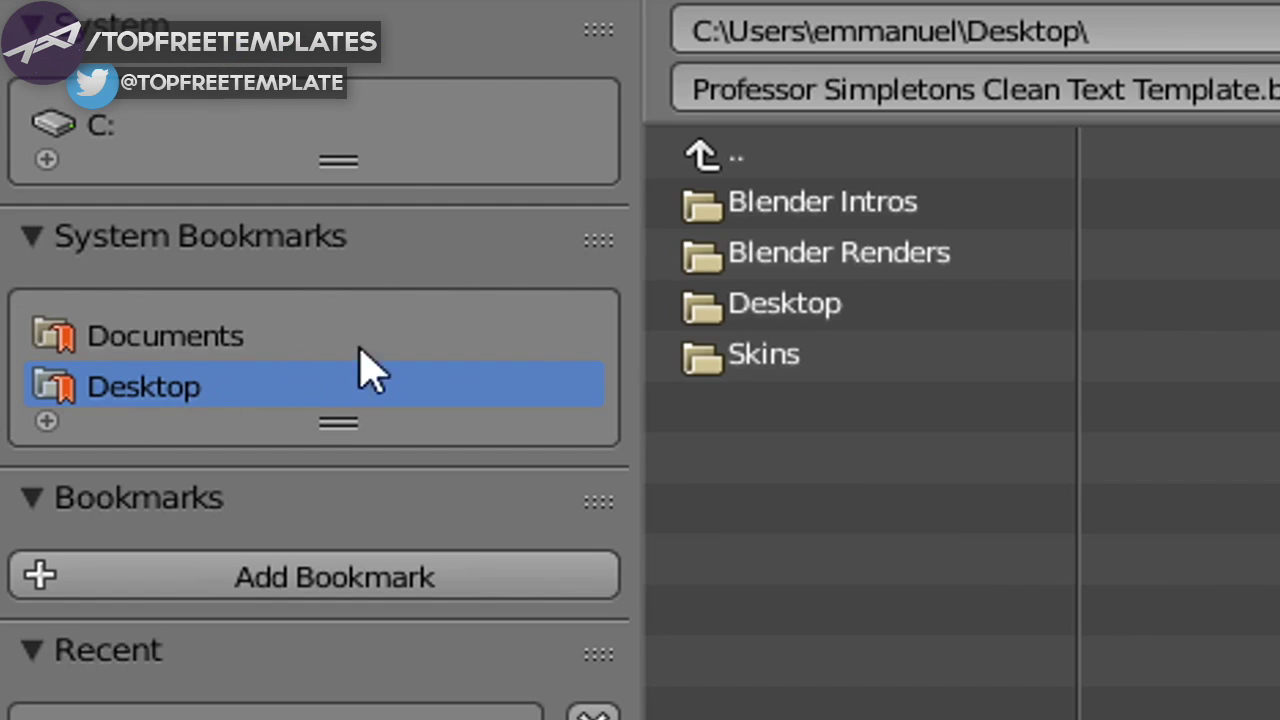
left_click(247, 117)
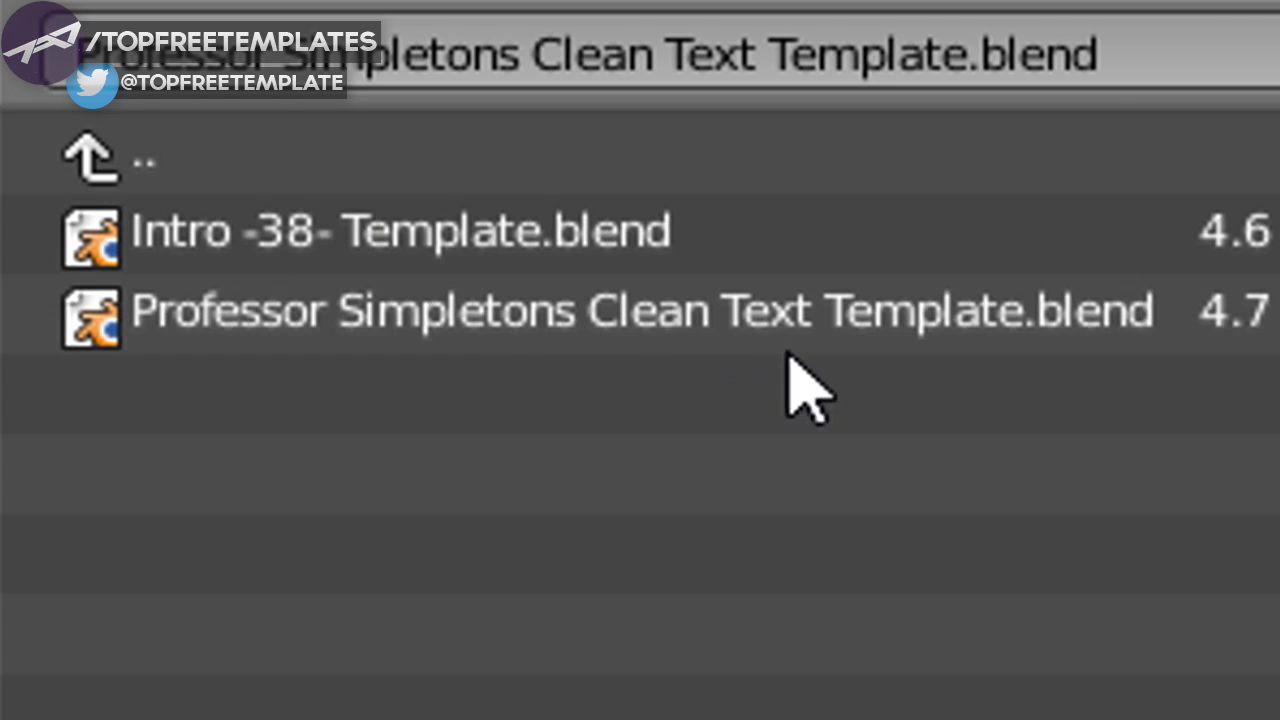
left_click(993, 258)
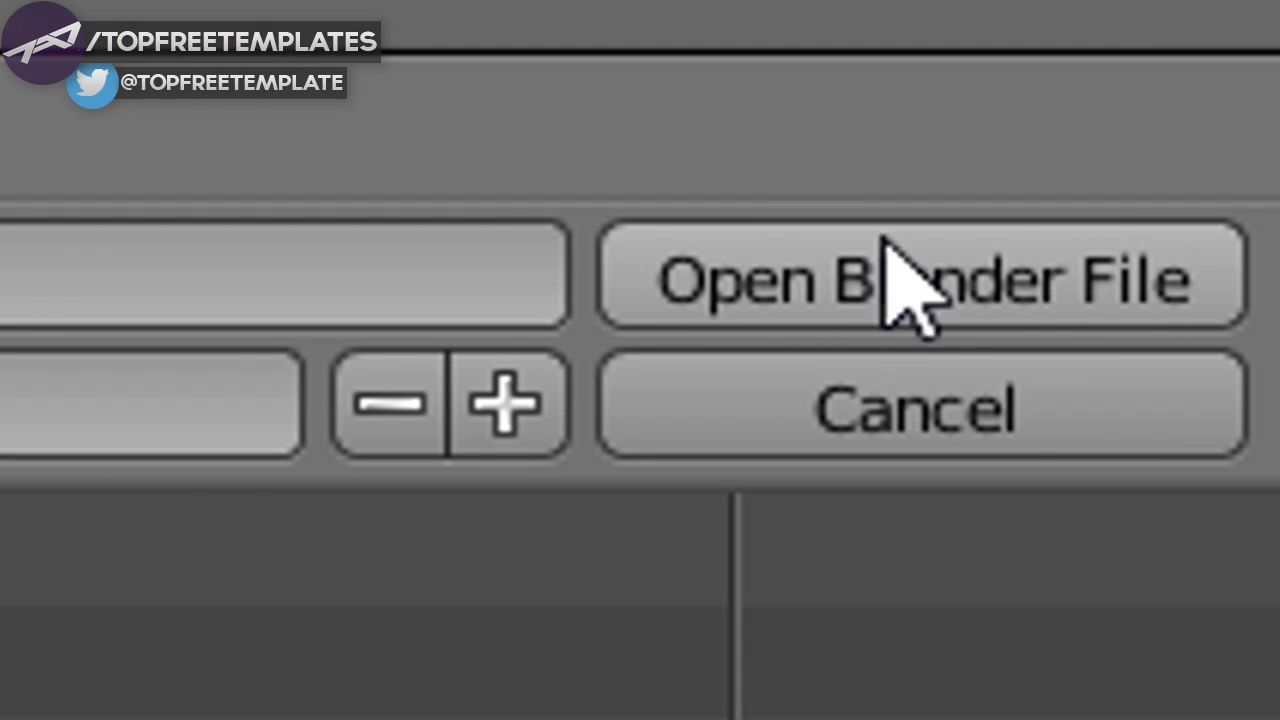
left_click(1228, 62)
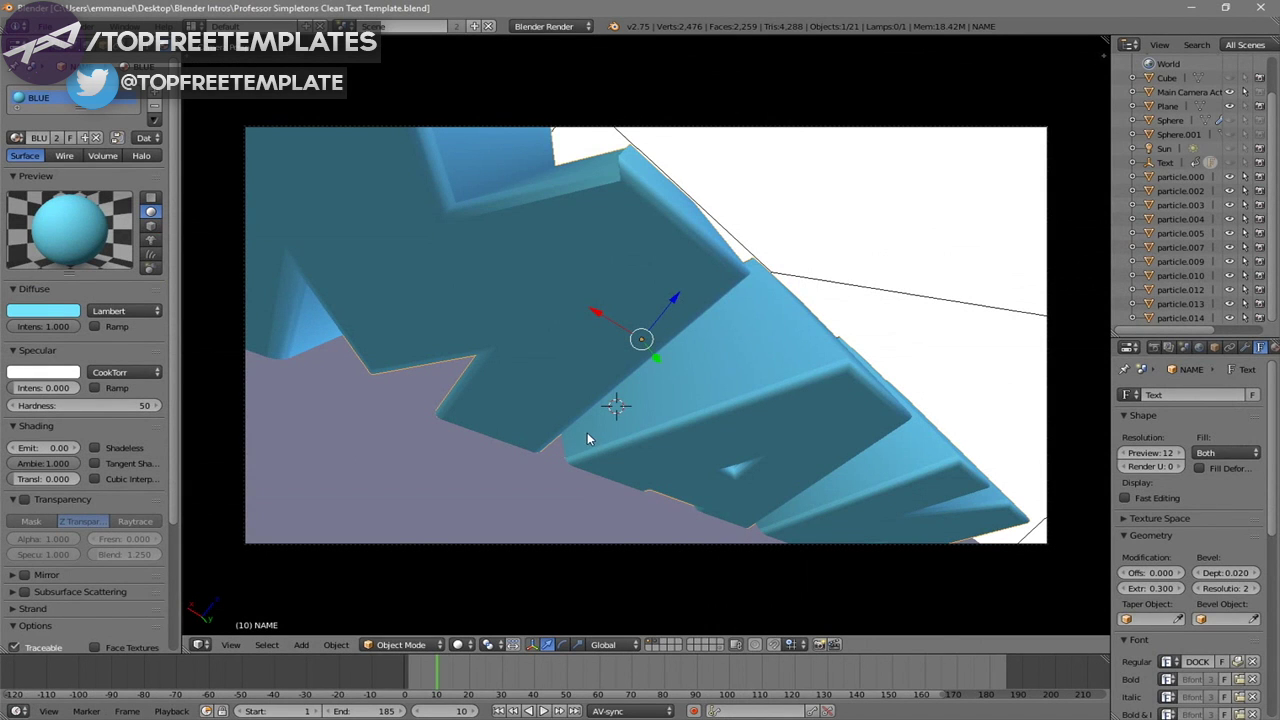
Step: Preview the intro animation, then replace the 3D text NAME with TFT
key("alt+a")
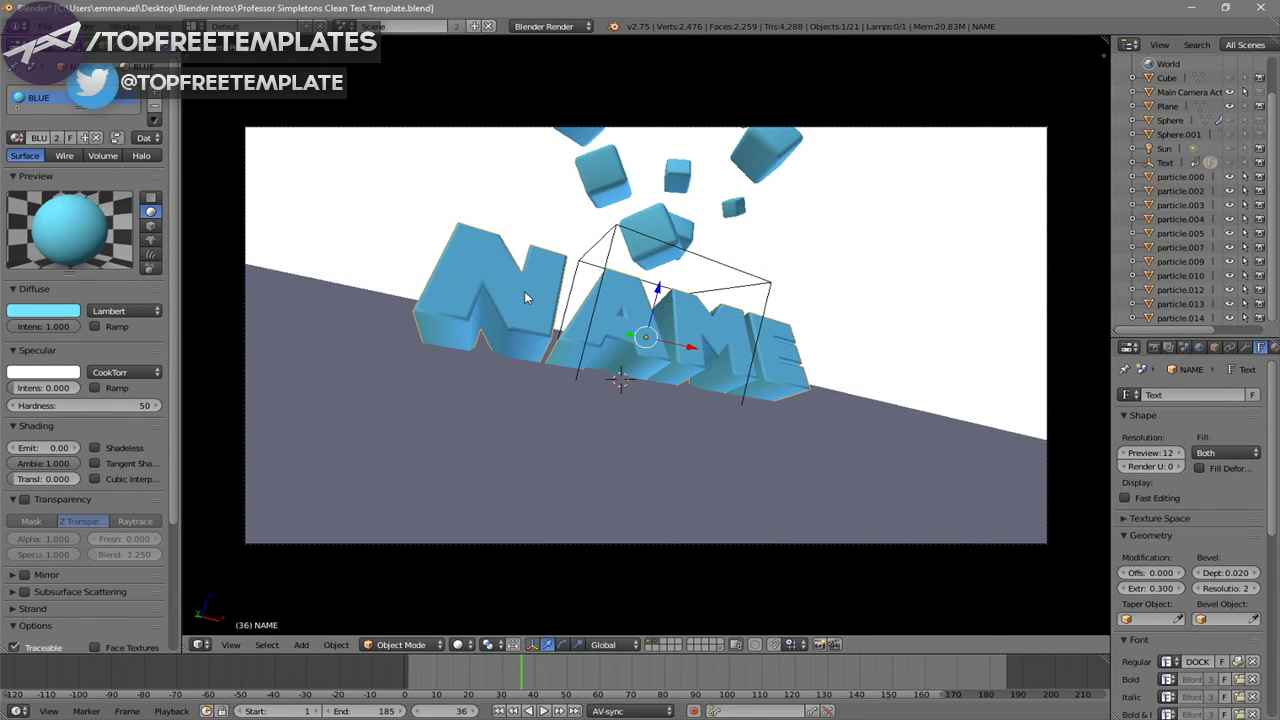
key("Tab")
key("BackSpace")
key("BackSpace")
key("BackSpace")
key("BackSpace")
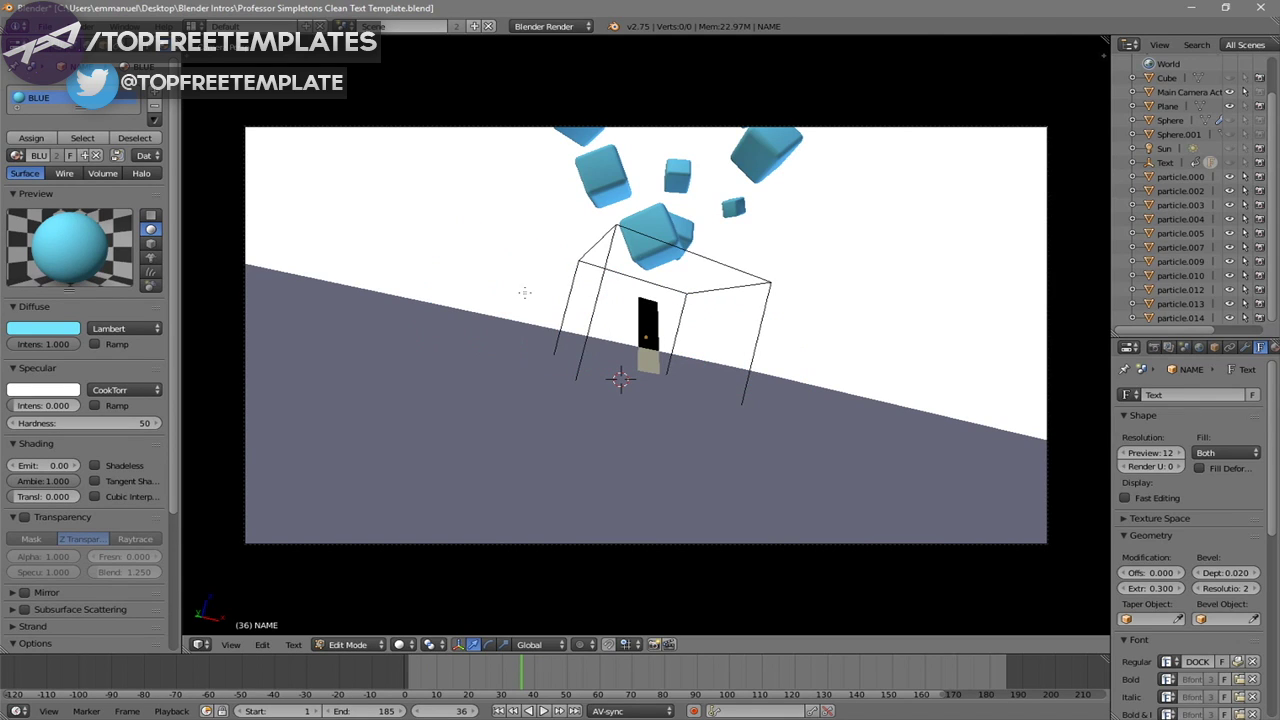
type("TFT")
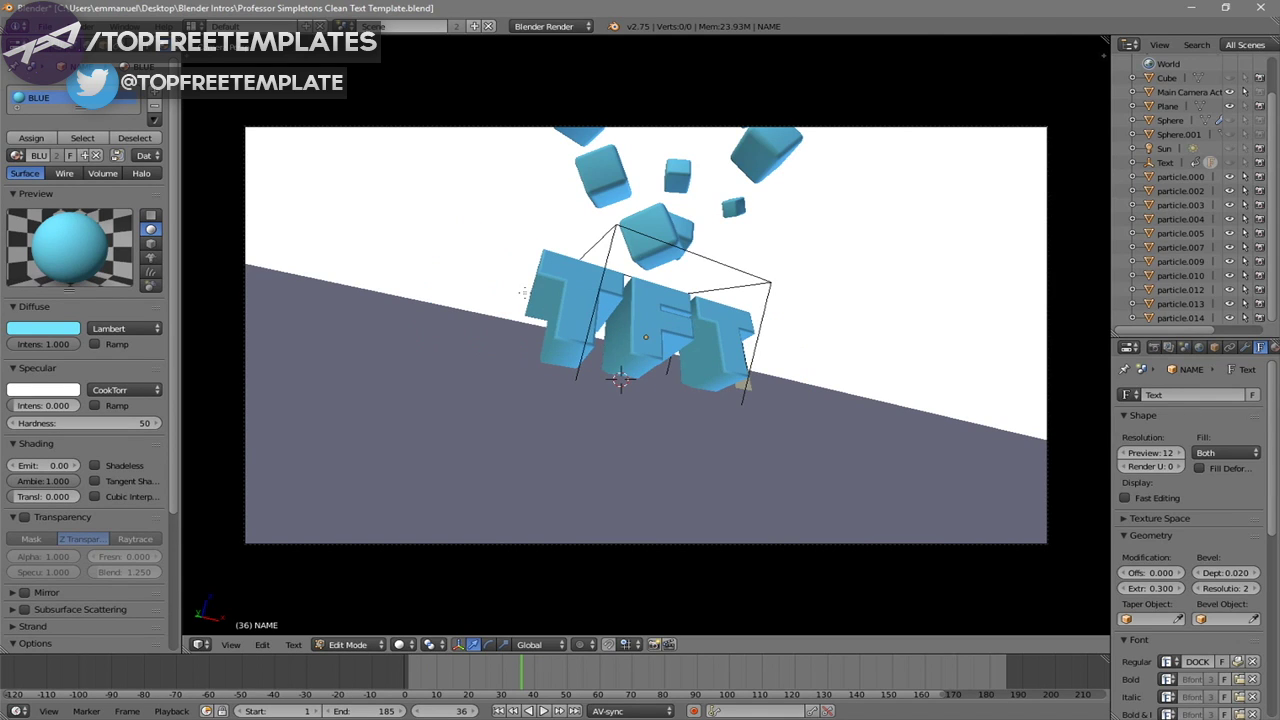
key("Tab")
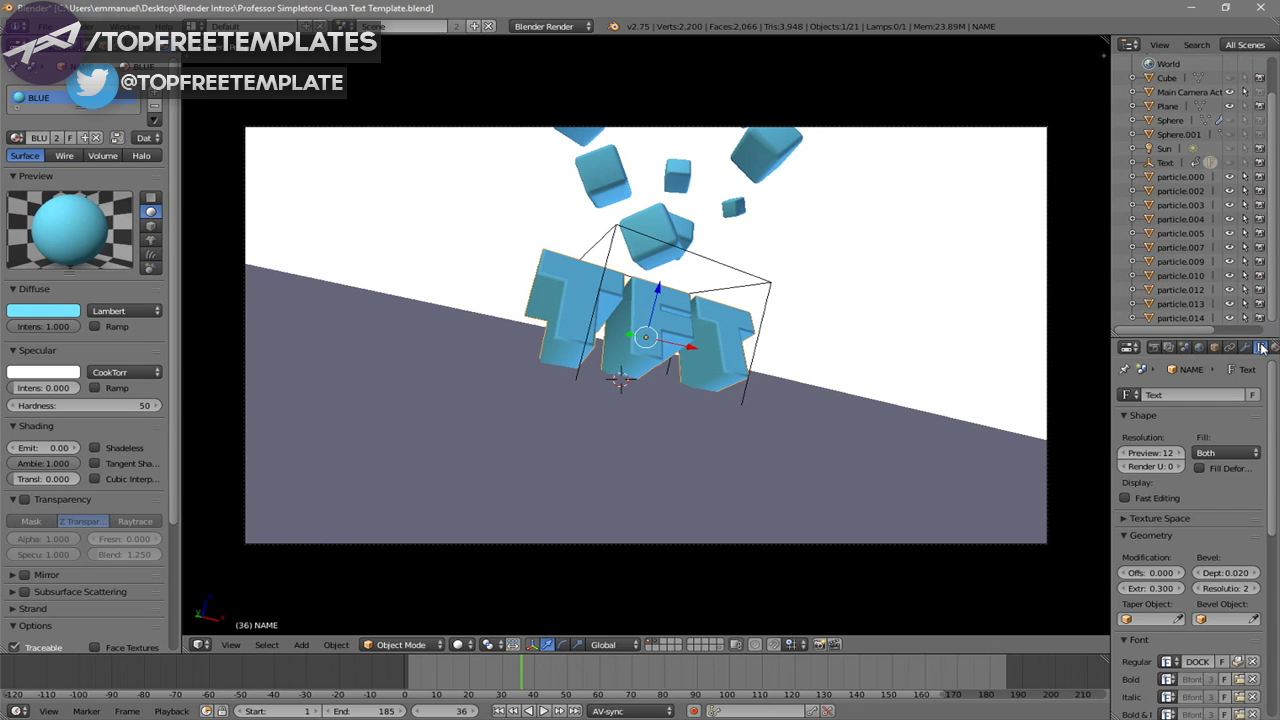
Step: Unlink the DOCK11-Heavy font from the text and start browsing for a new font
scroll(1230, 450, "down", 3)
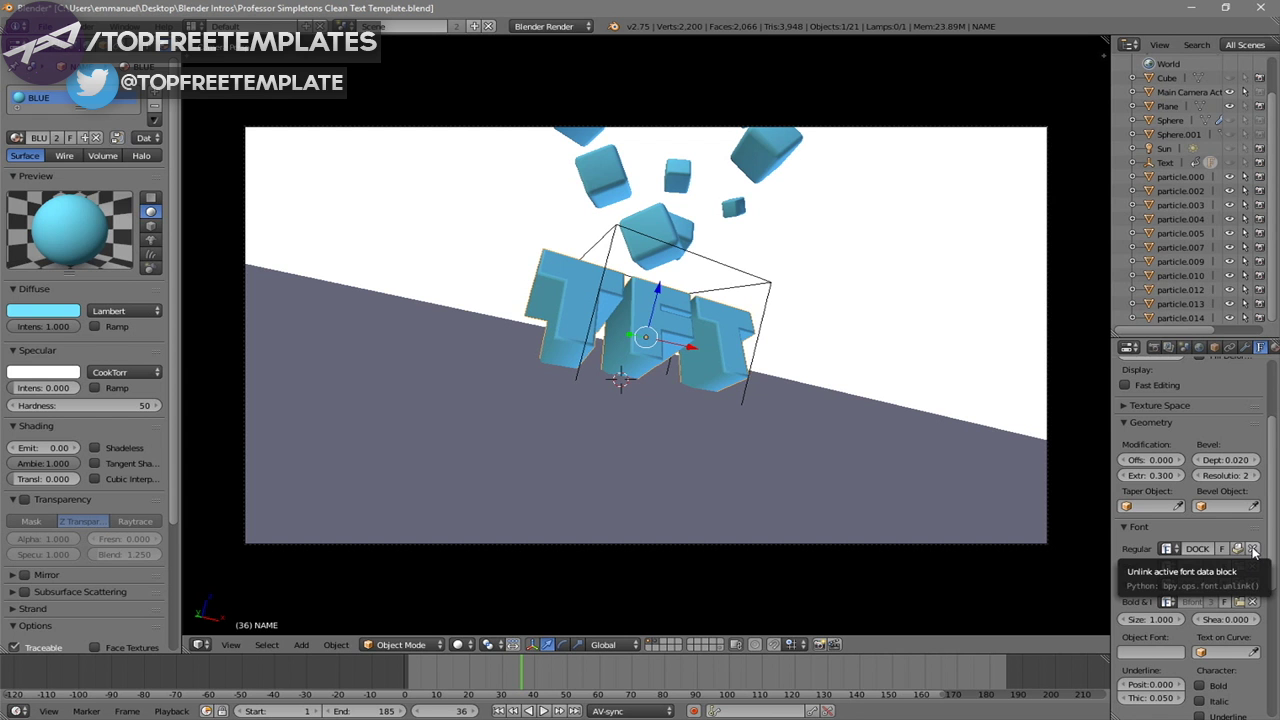
left_click(1212, 330)
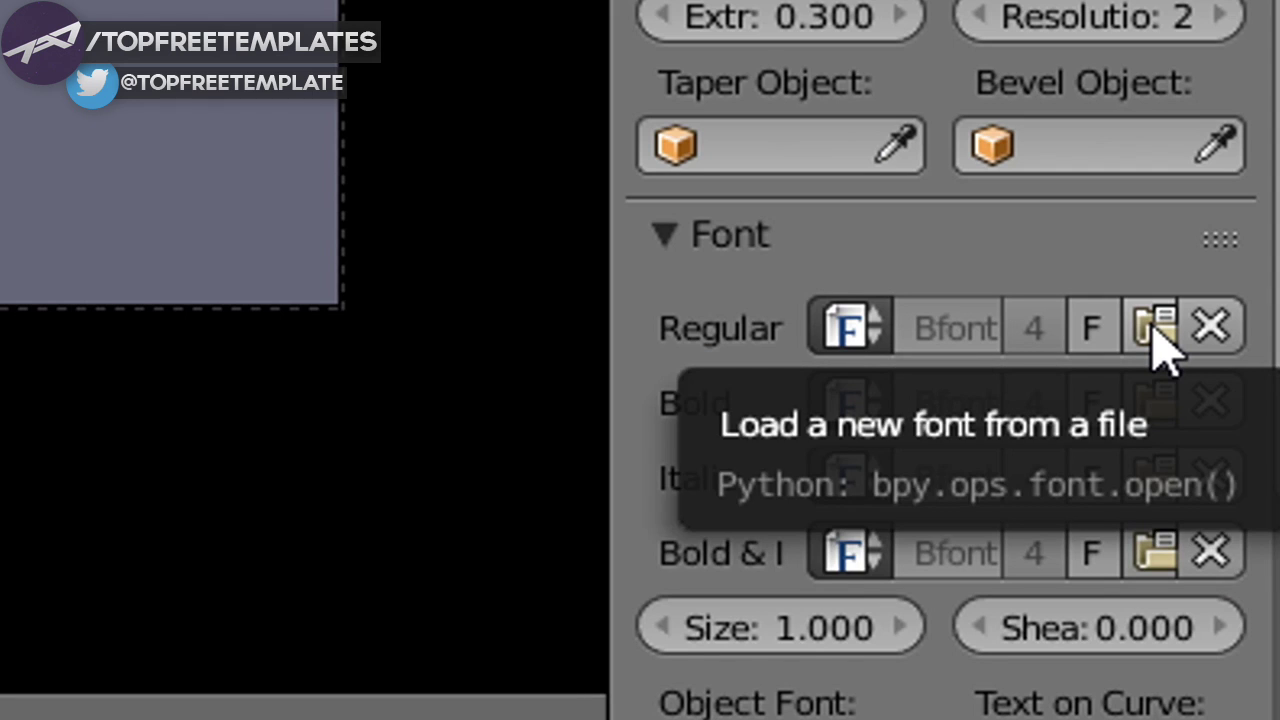
left_click(1157, 330)
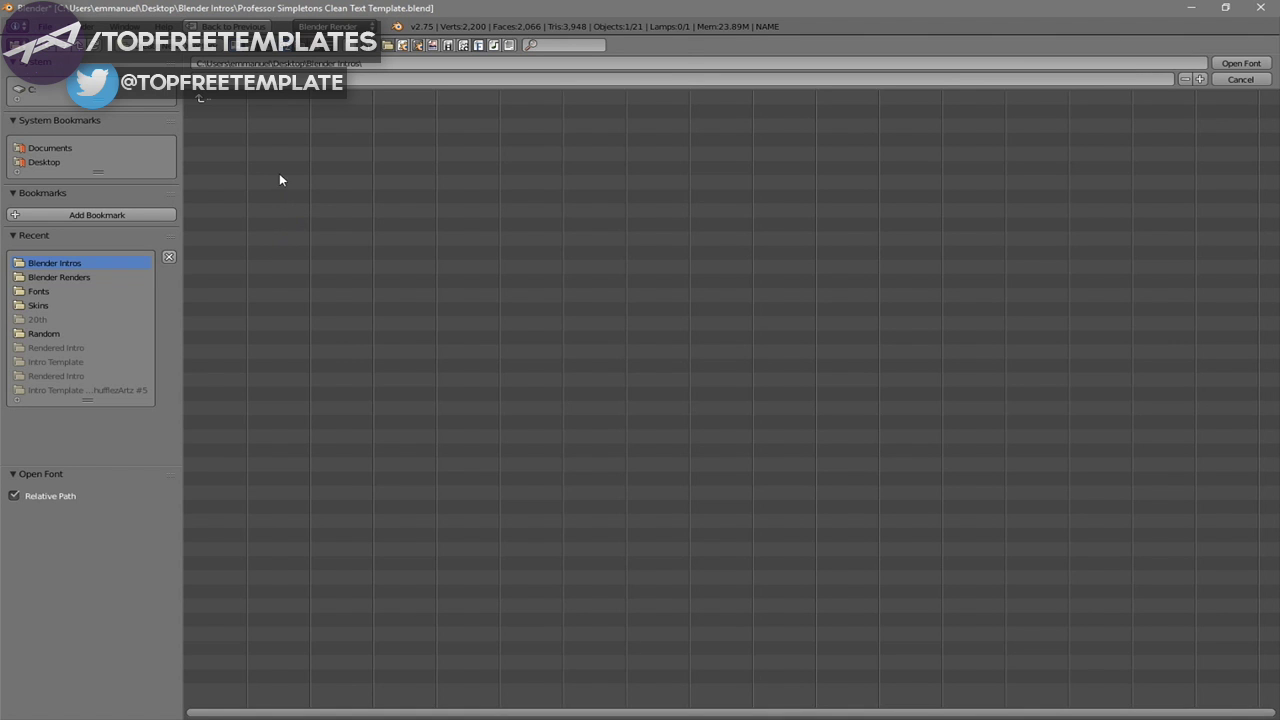
Step: Load PRIMETIME © PERSONAL USE ONLY.ttf from C:\Windows\Fonts as the text's font
left_click(30, 93)
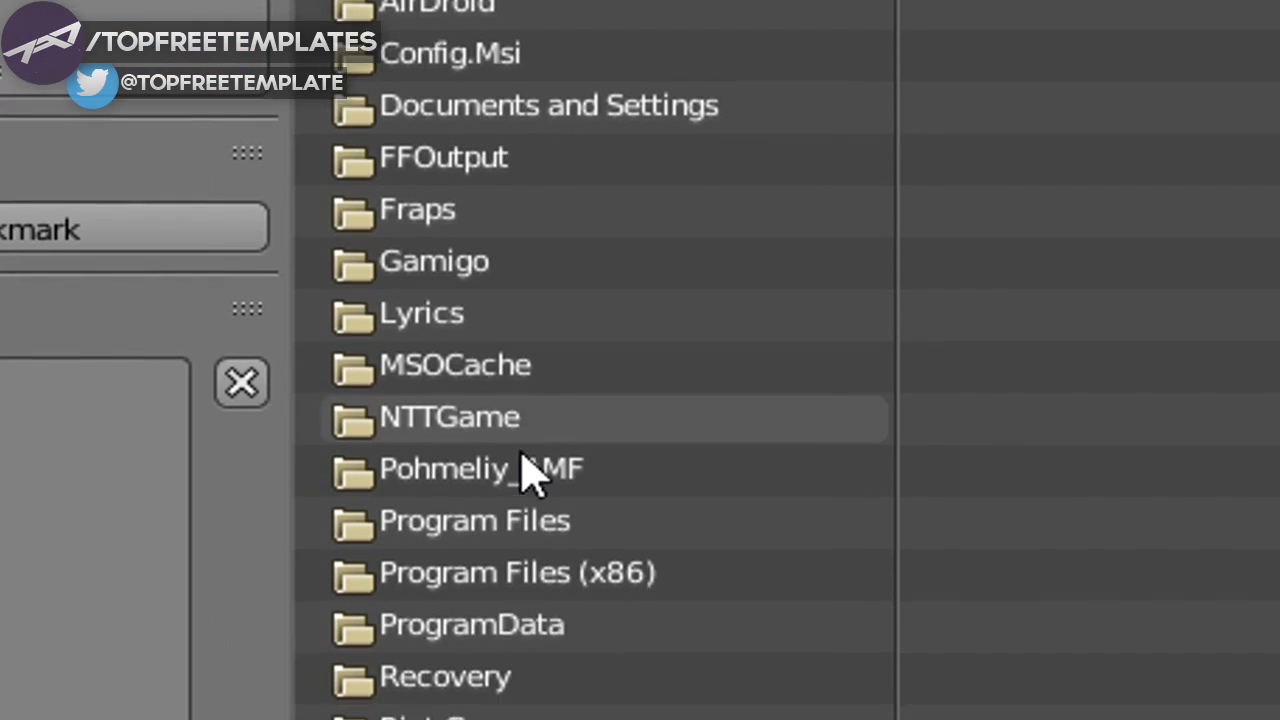
left_click(225, 394)
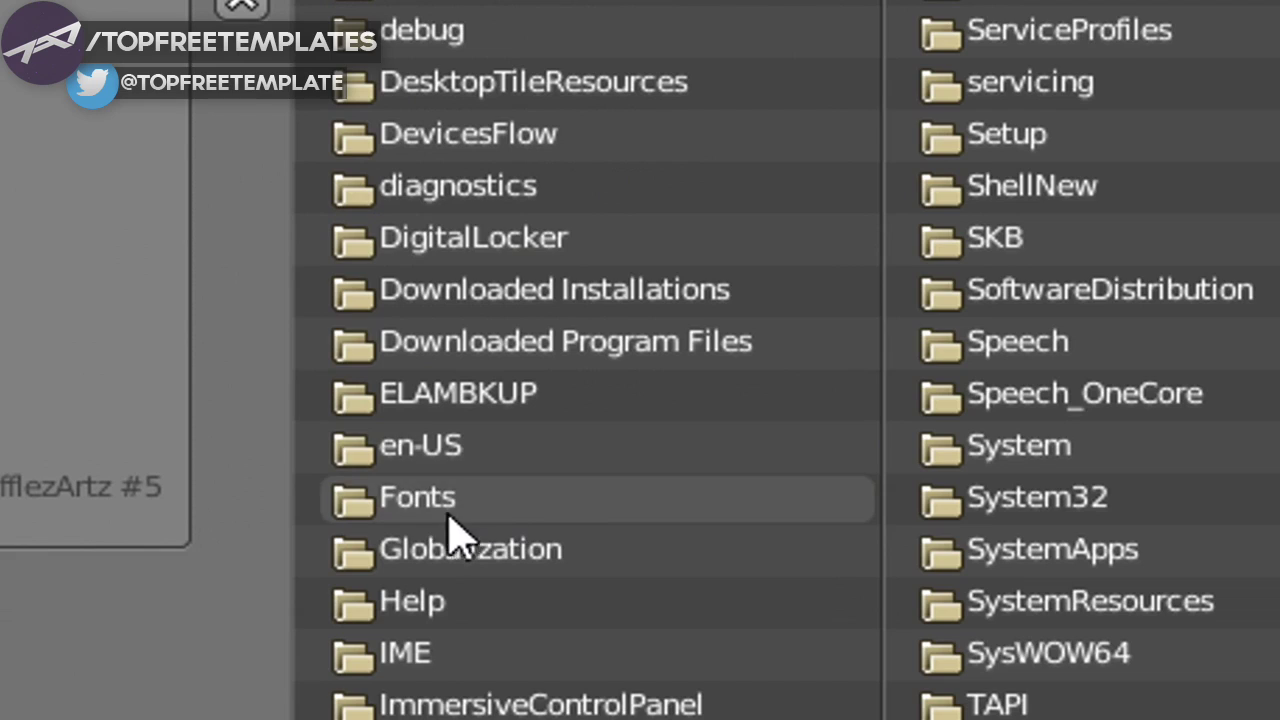
left_click(537, 512)
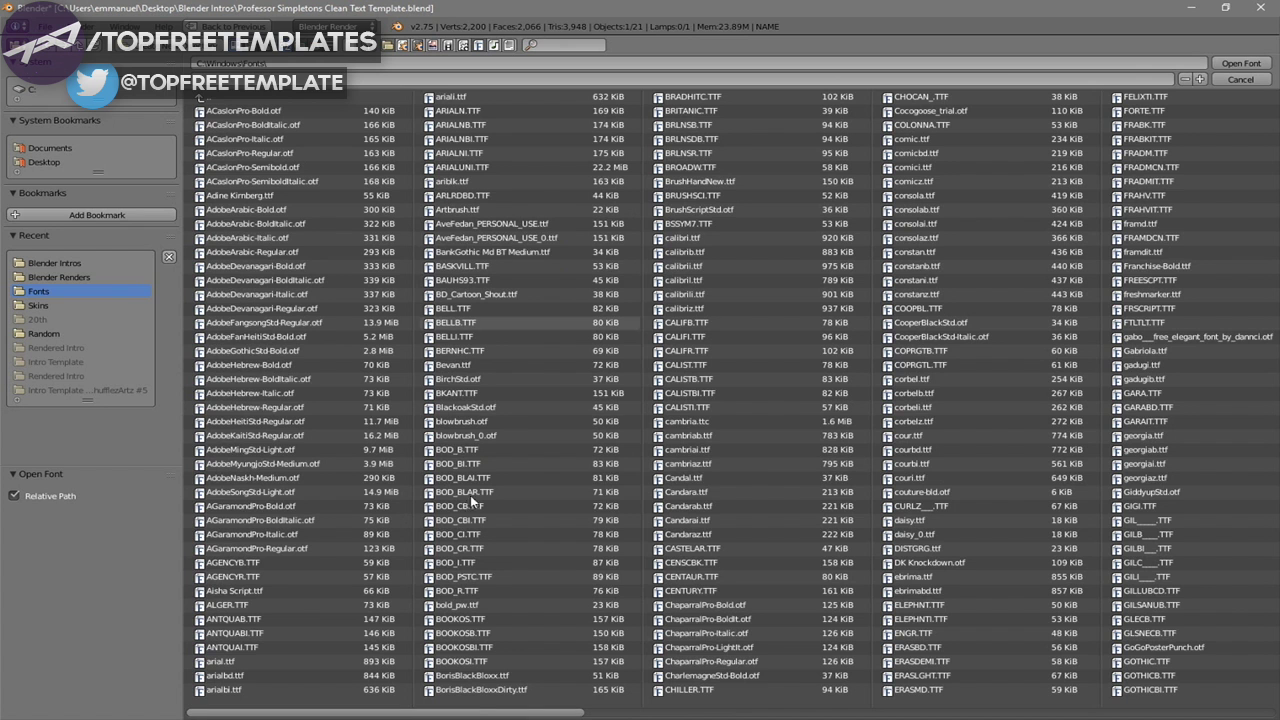
left_click_drag(350, 714, 940, 716)
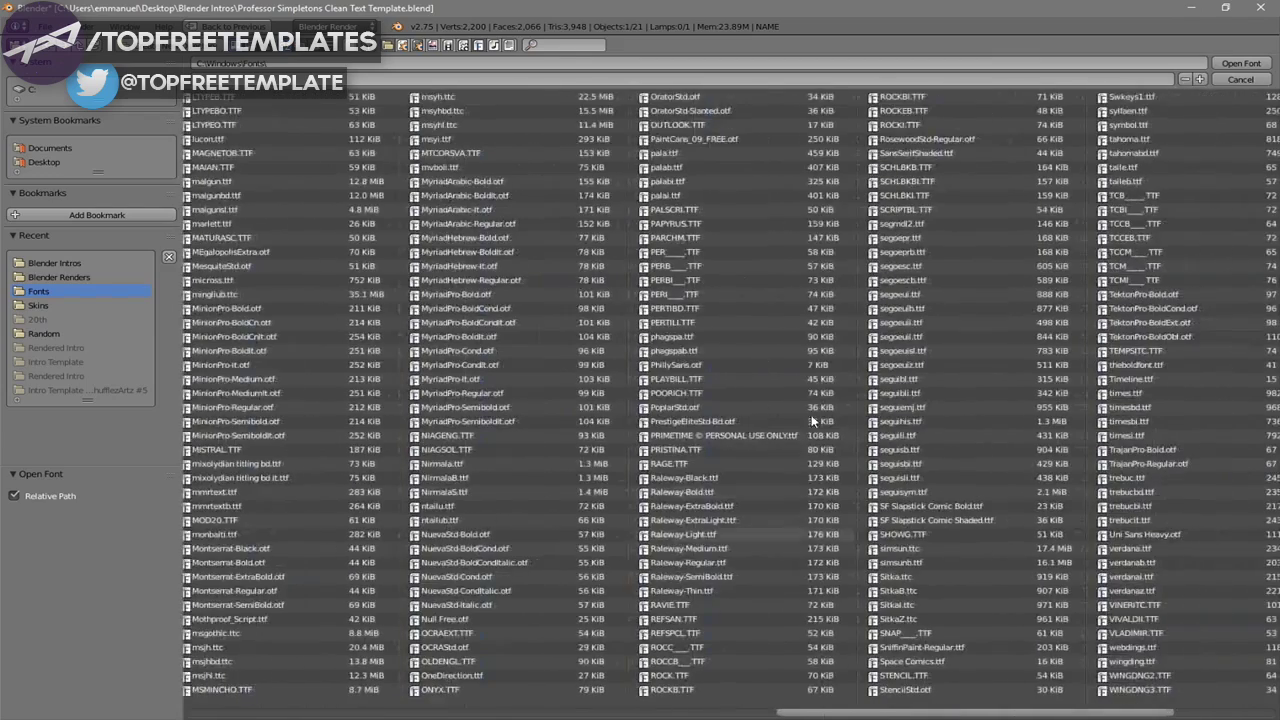
left_click(729, 438)
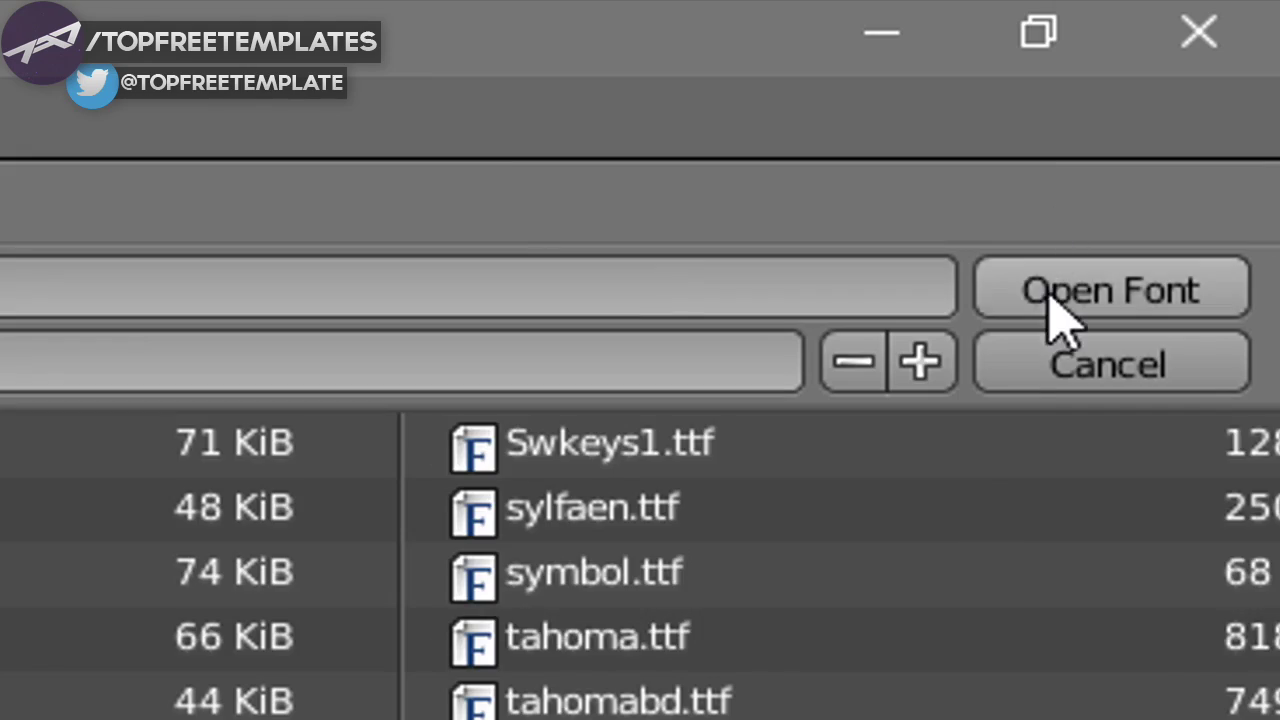
left_click(1050, 295)
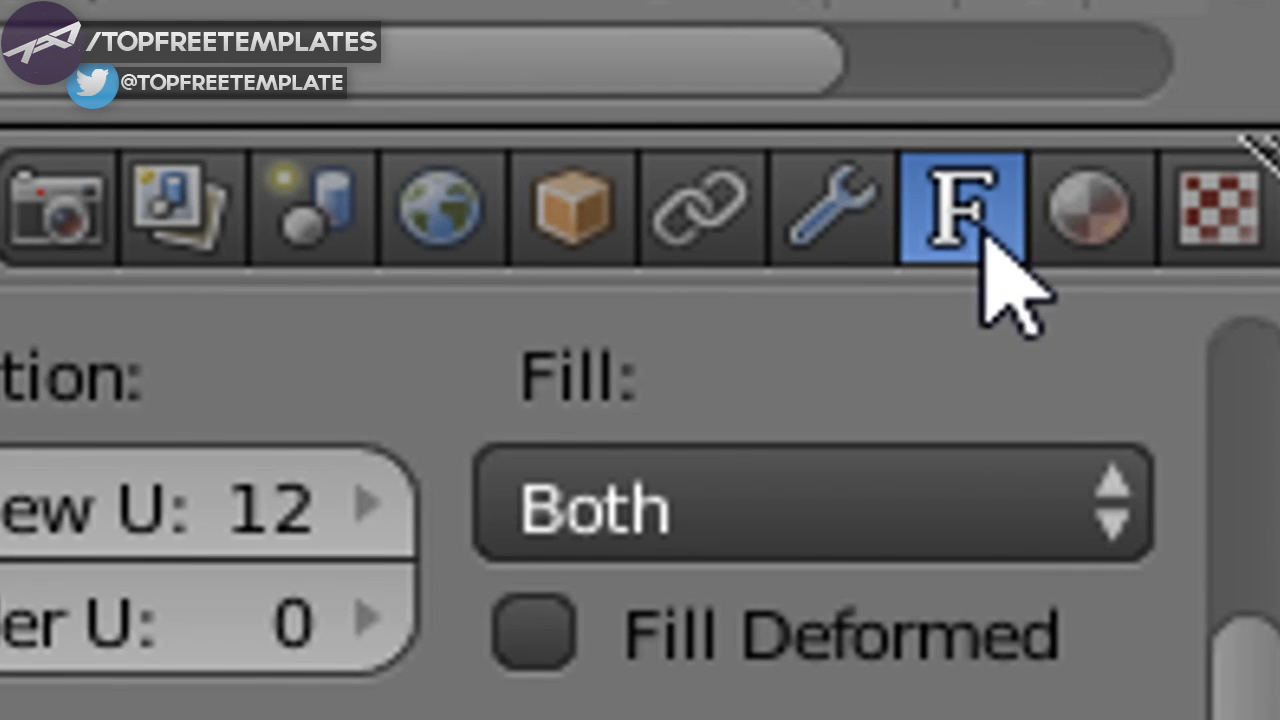
Step: Set the BLUE material's diffuse colour to red (R 1.000, G 0.007, B 0.011)
left_click(1090, 205)
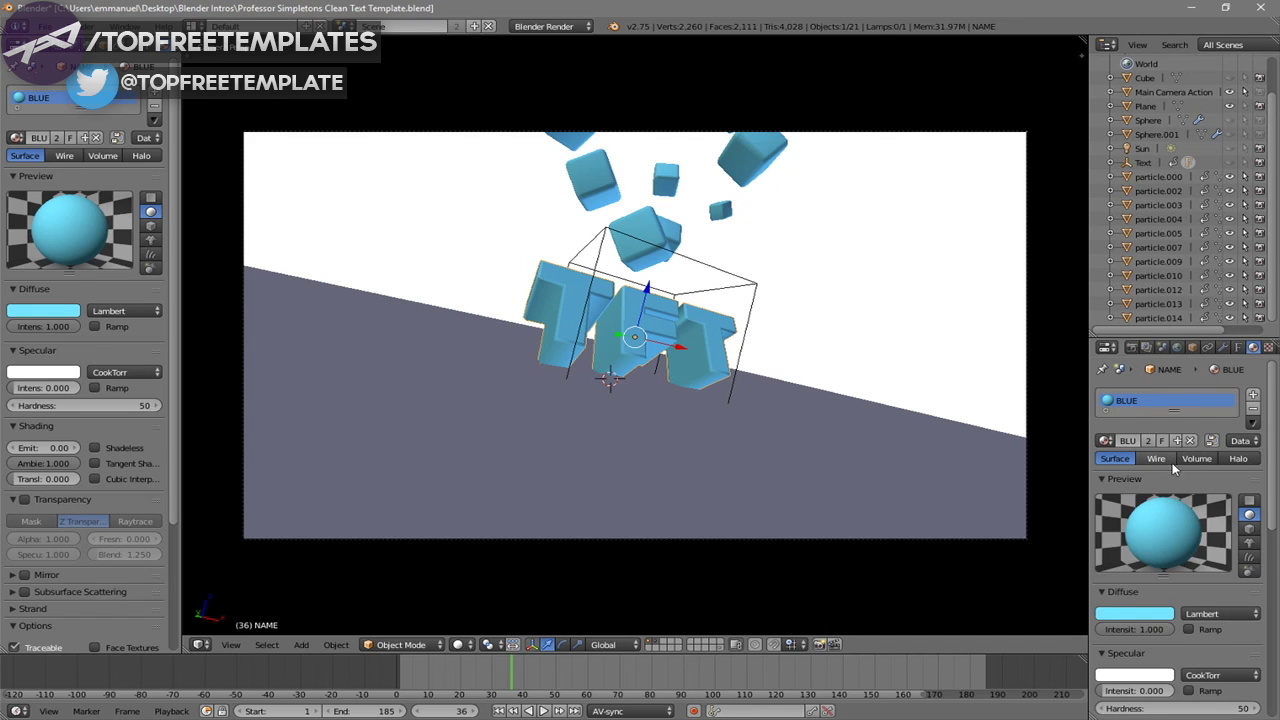
scroll(1170, 468, "down", 3)
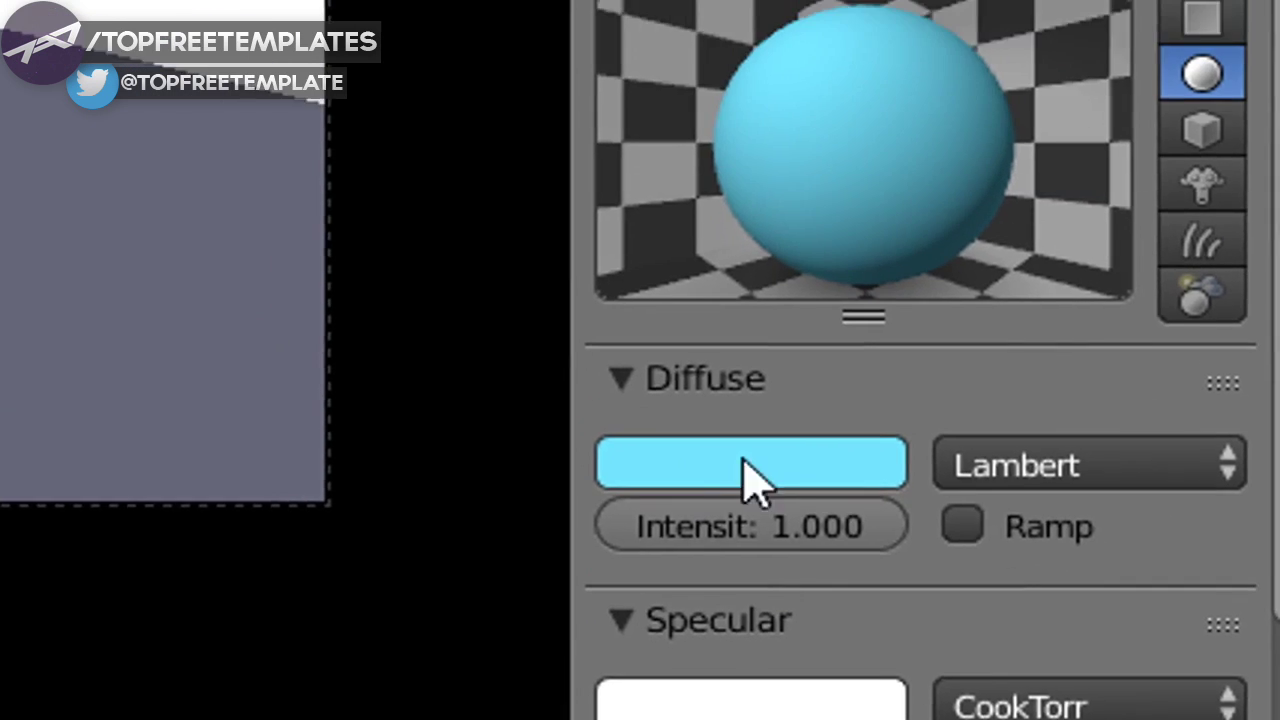
left_click(680, 382)
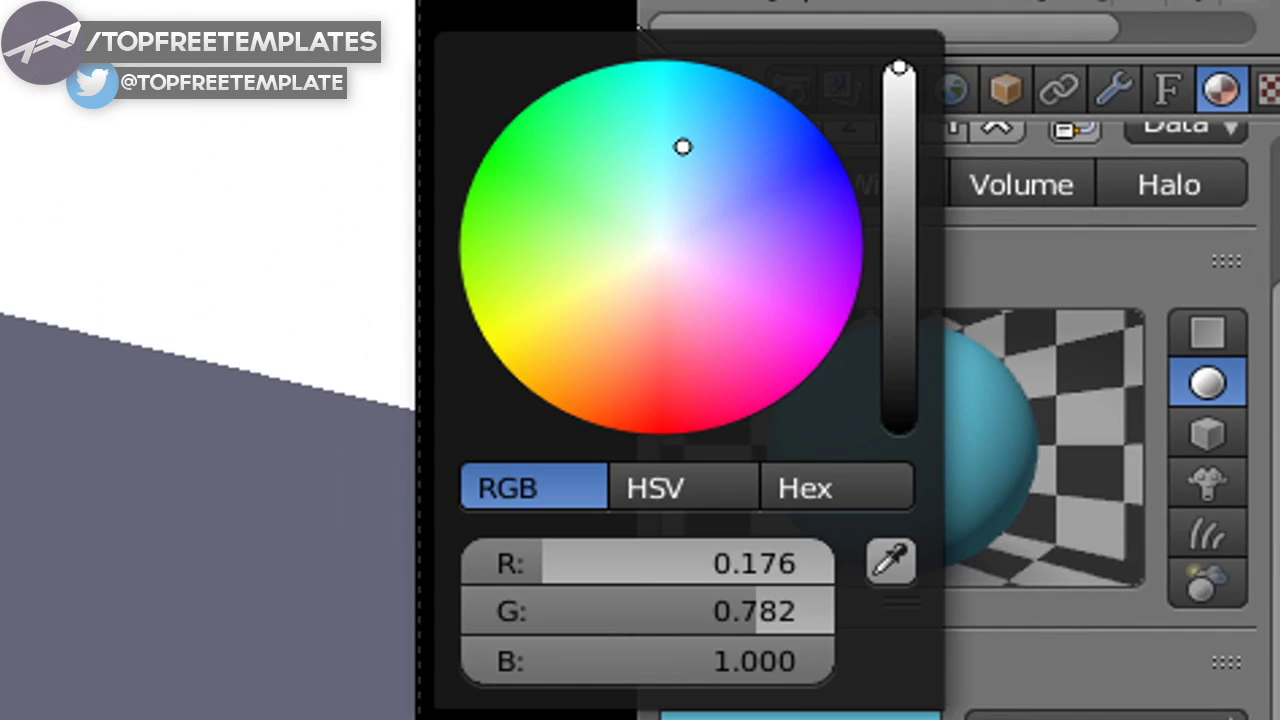
left_click_drag(1103, 366, 1094, 441)
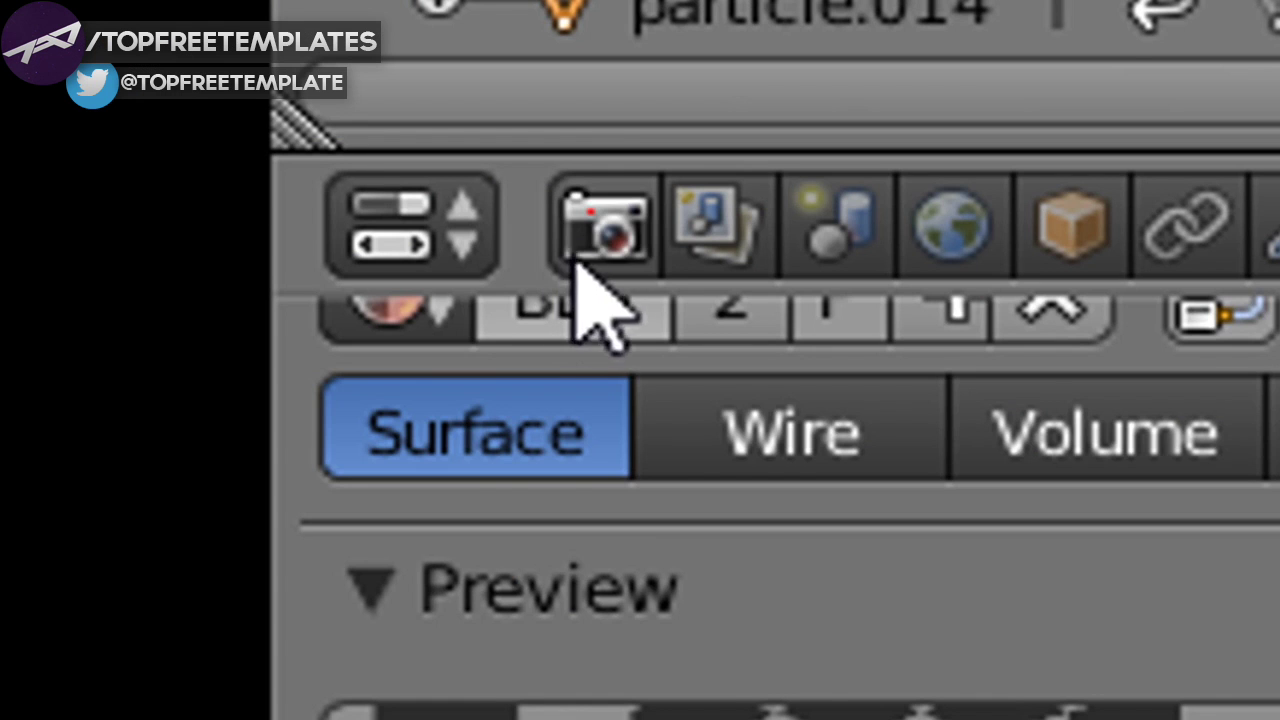
Step: Set the render output path to Desktop\Blender Renders with file name BLENDER INTRO
left_click(603, 240)
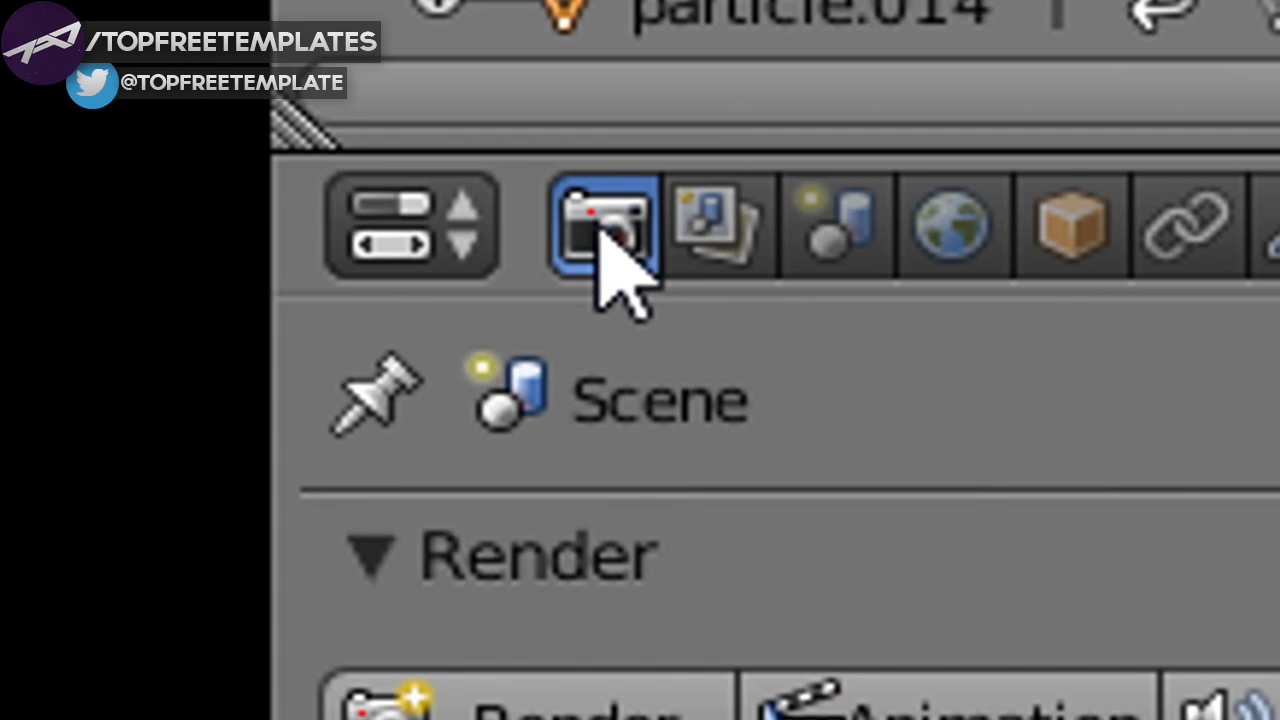
scroll(895, 400, "down", 5)
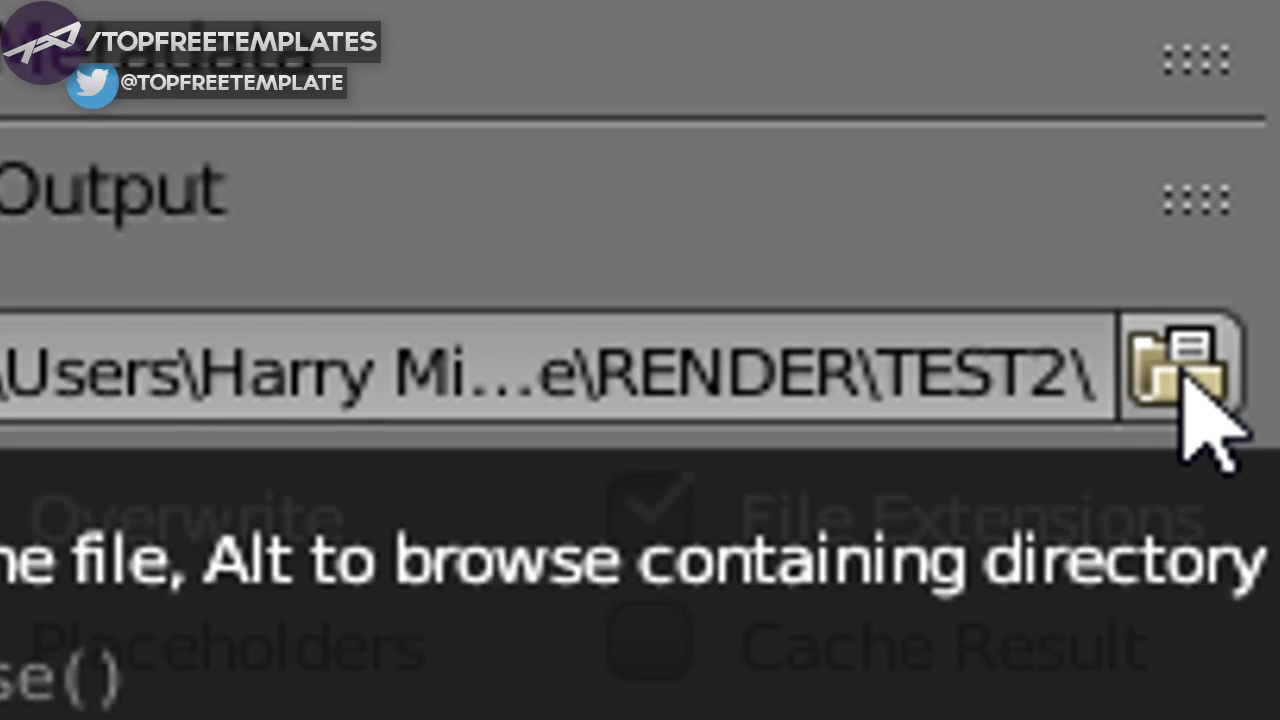
left_click(1253, 606)
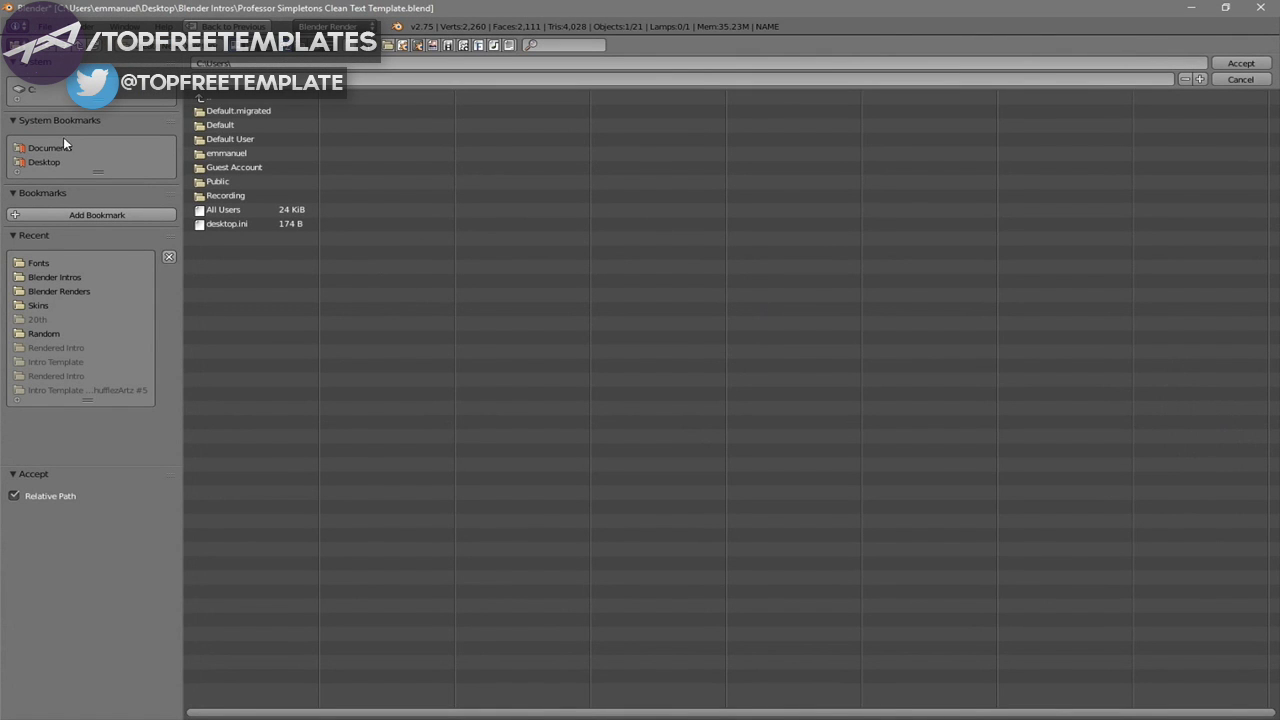
left_click(46, 161)
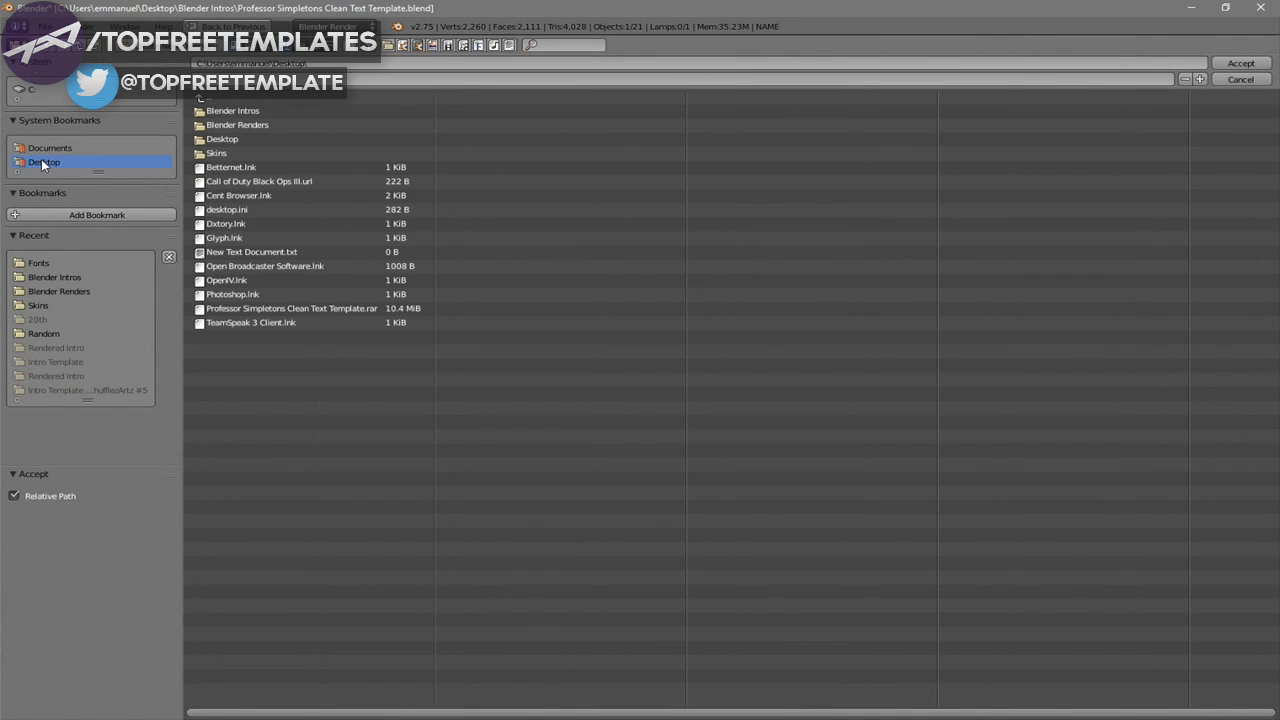
left_click(232, 124)
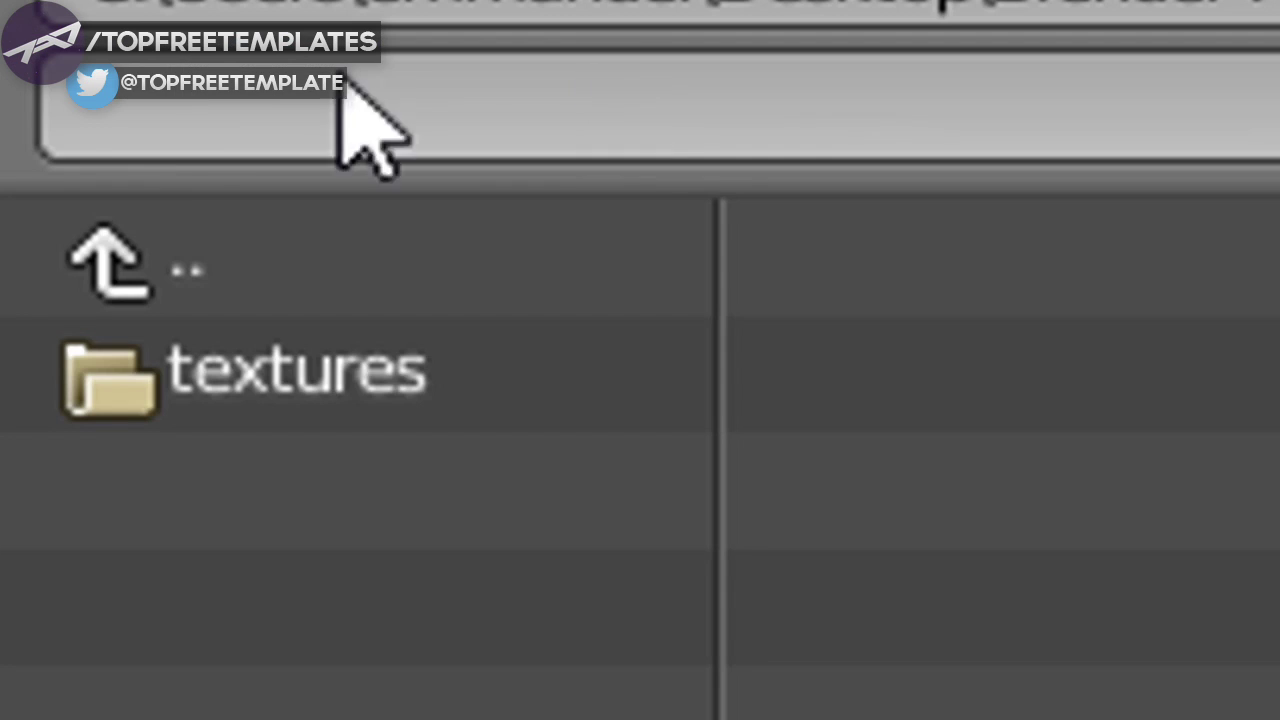
left_click(257, 120)
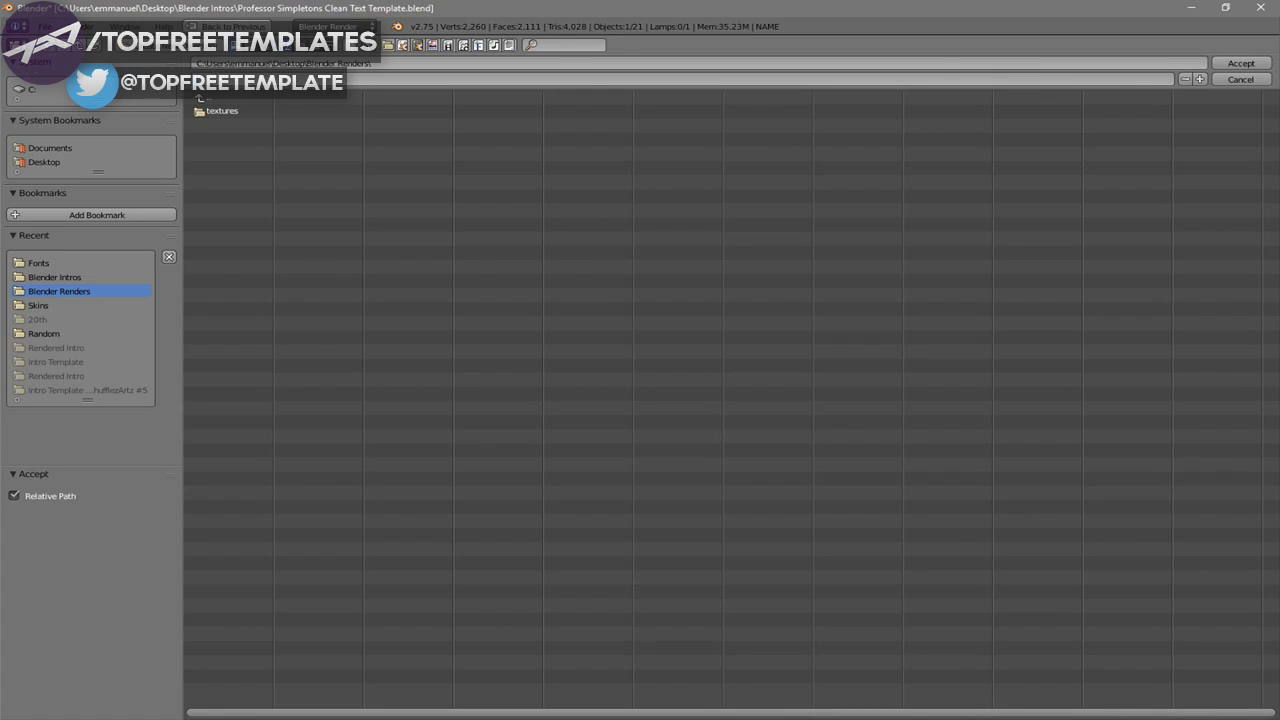
type("BLENDER INTRO")
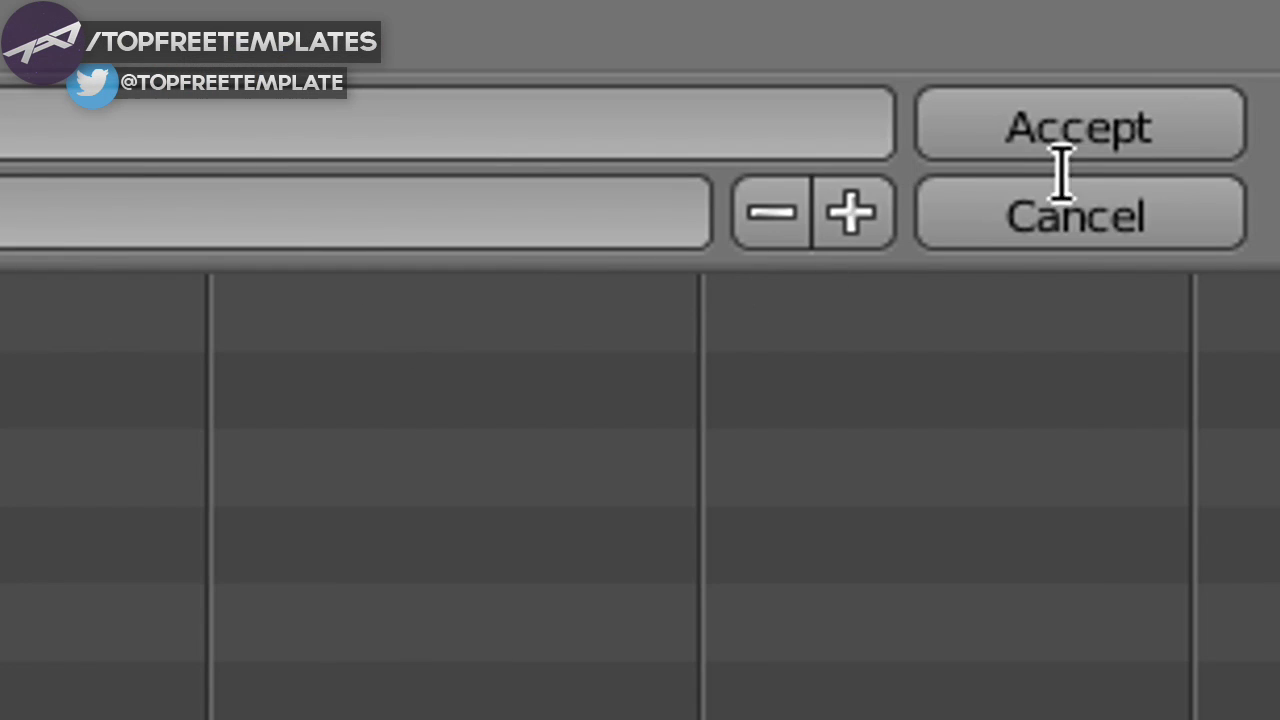
left_click(1238, 63)
scroll(1190, 498, "down", 5)
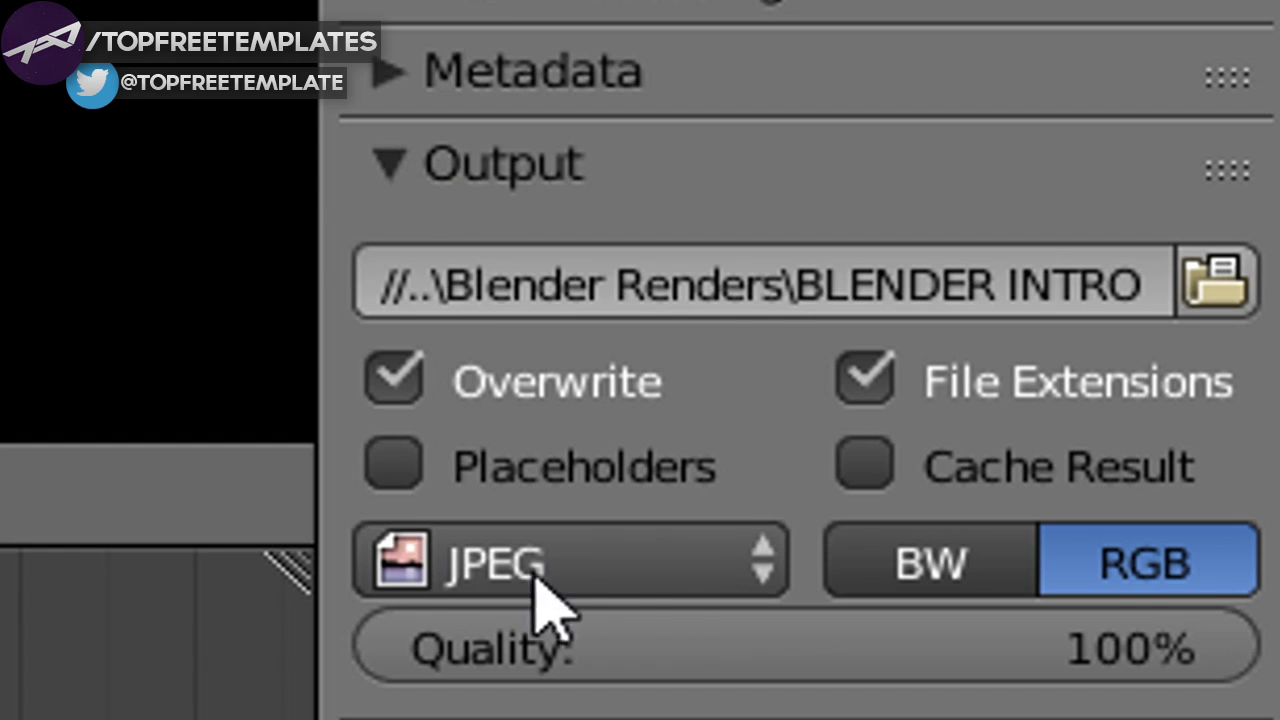
Step: Change the output file format from JPEG to MPEG and expand Encoding
left_click(1143, 657)
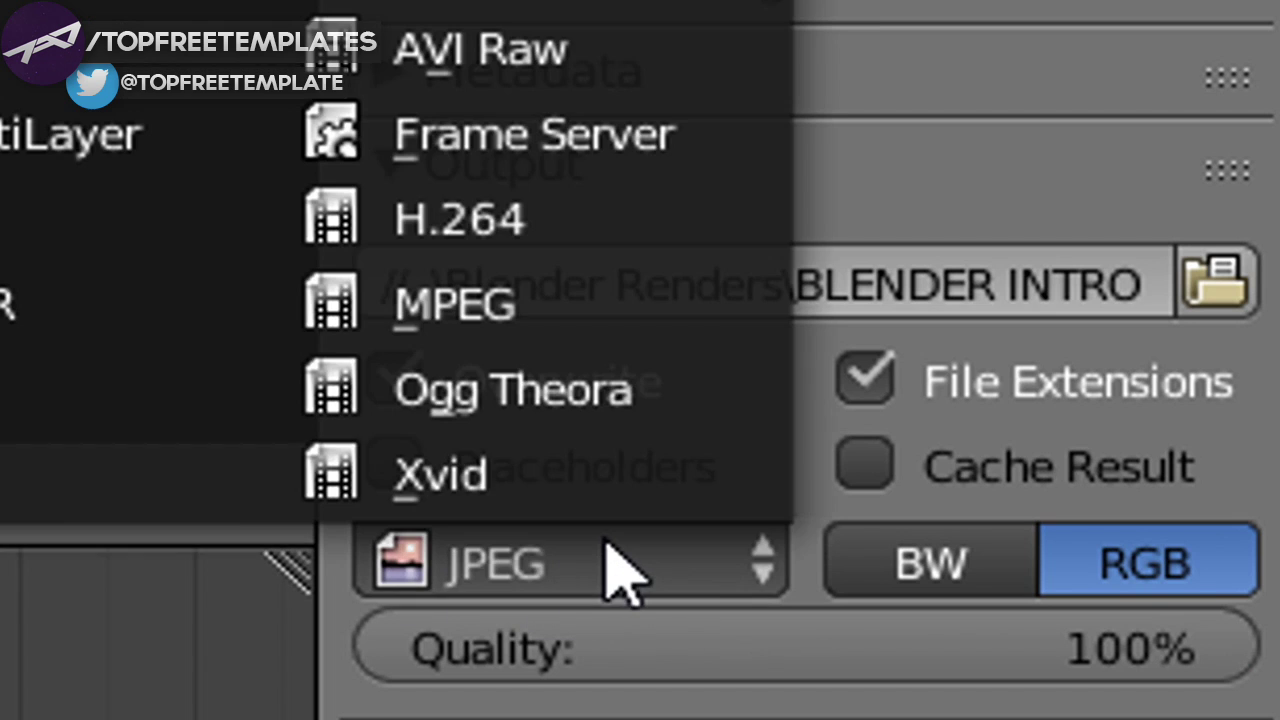
left_click(455, 304)
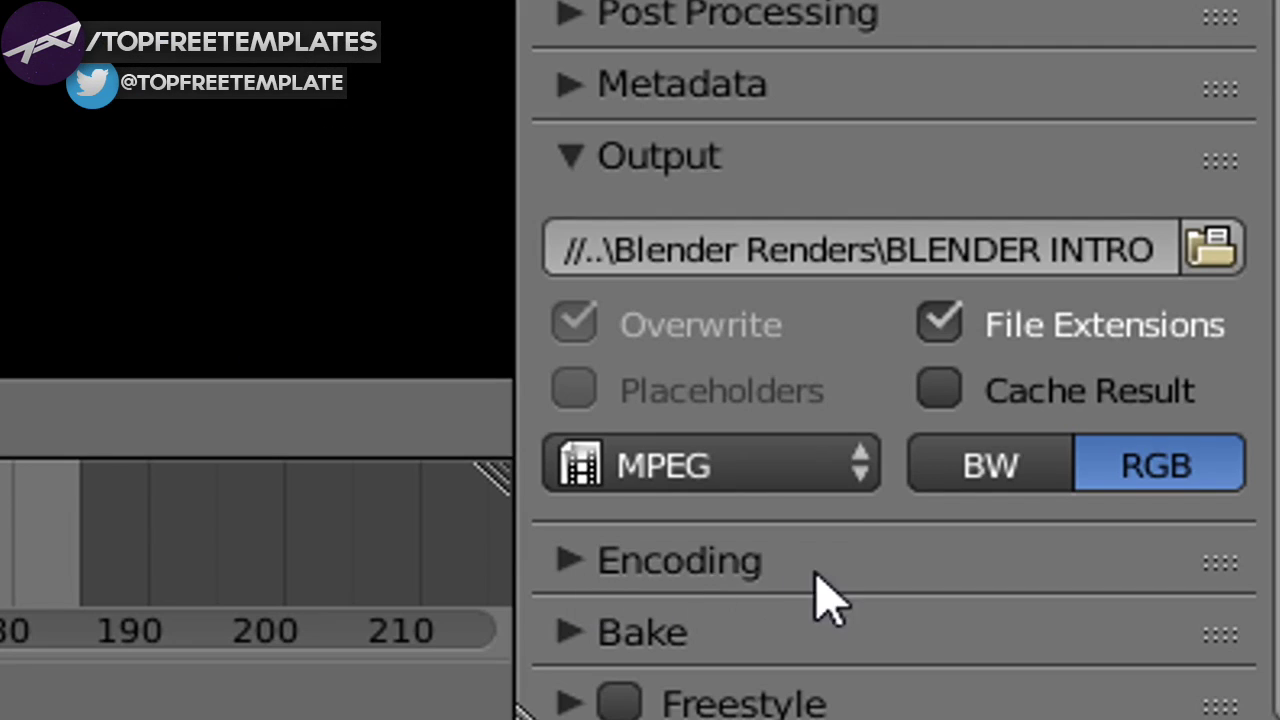
left_click(1101, 681)
scroll(600, 585, "down", 5)
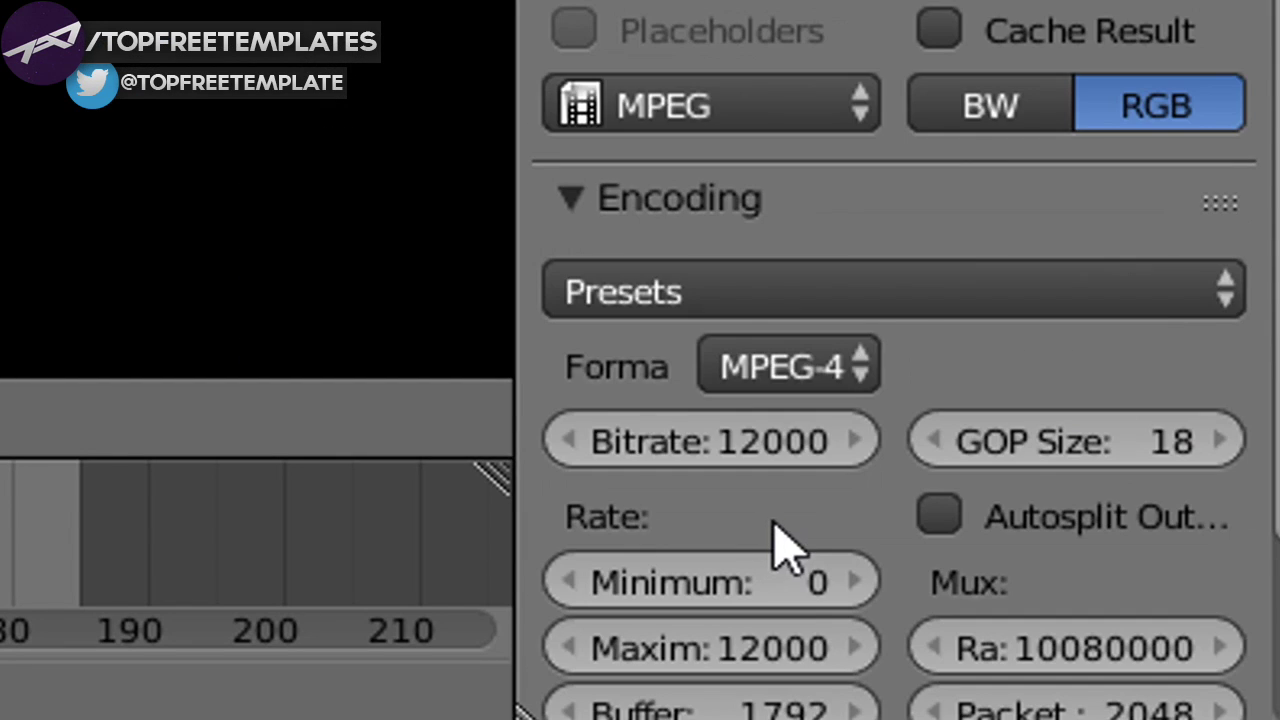
Step: Keep MPEG-4 as the container format and MP3 as the audio codec
left_click(810, 376)
left_click(903, 200)
scroll(943, 352, "down", 5)
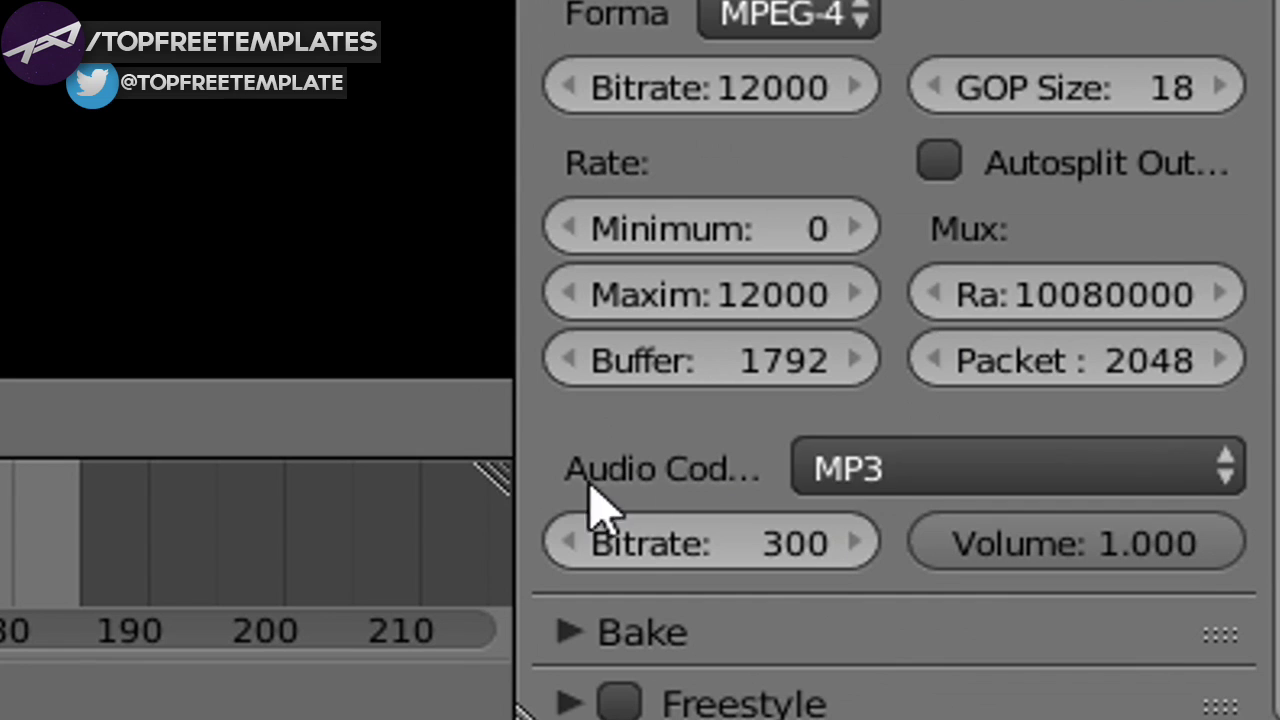
left_click(920, 468)
left_click(1057, 443)
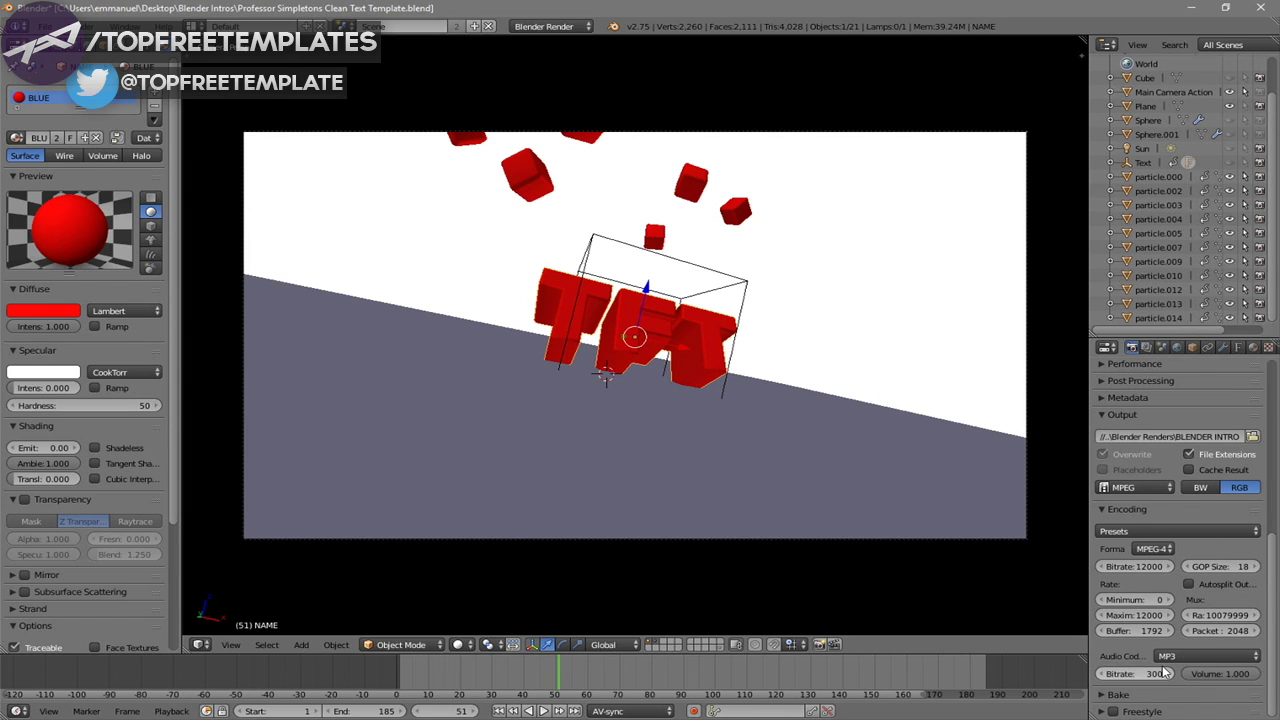
scroll(1148, 660, "up", 10)
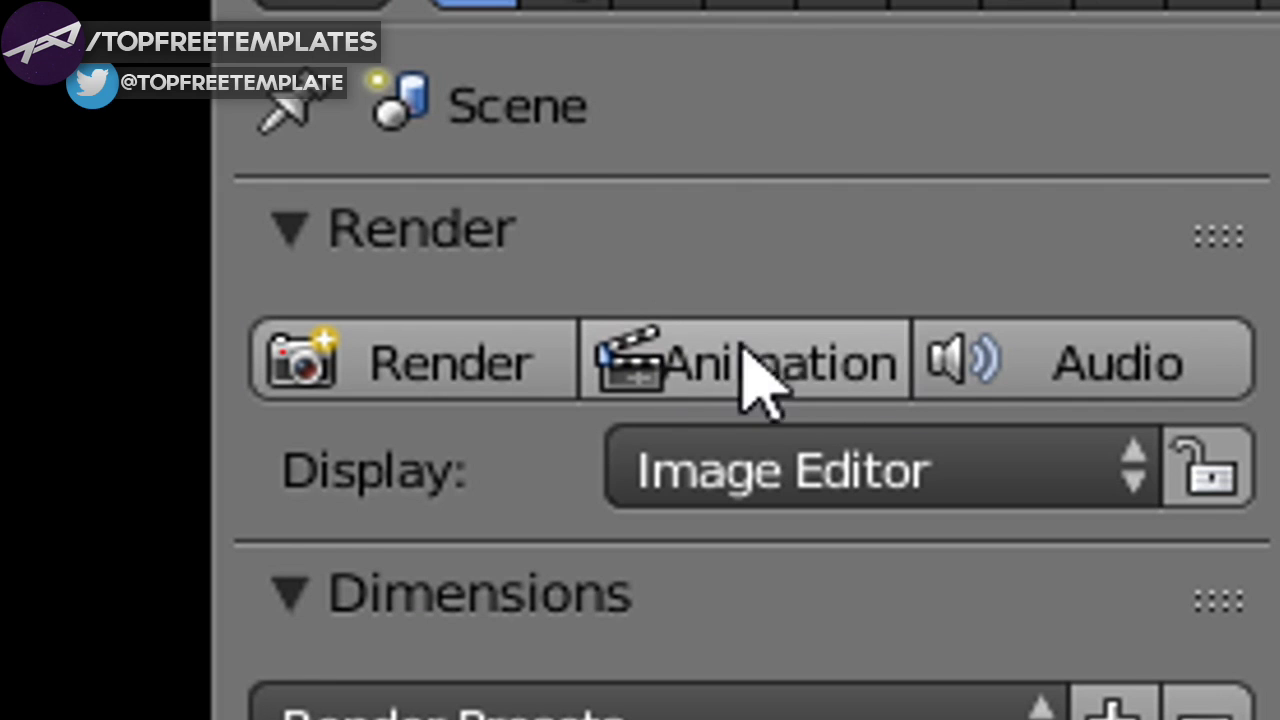
Step: Render the full TFT intro animation with Render Animation
left_click(1187, 412)
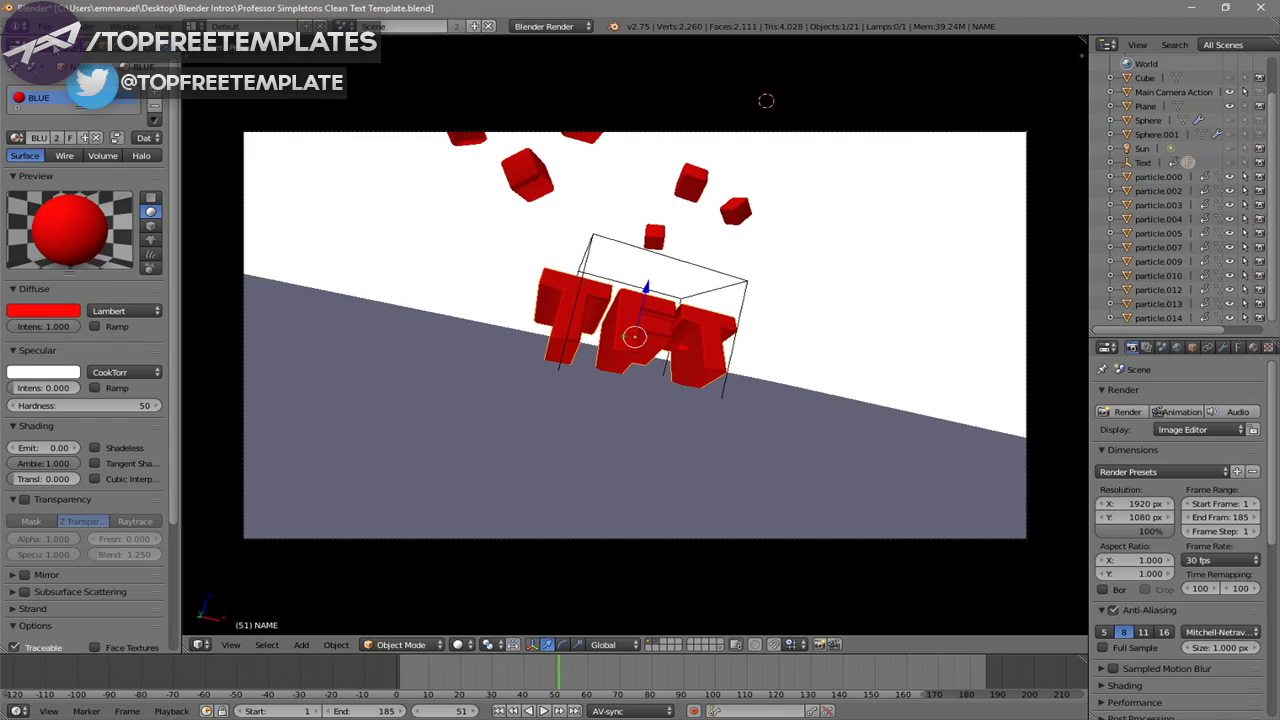
left_click(70, 8)
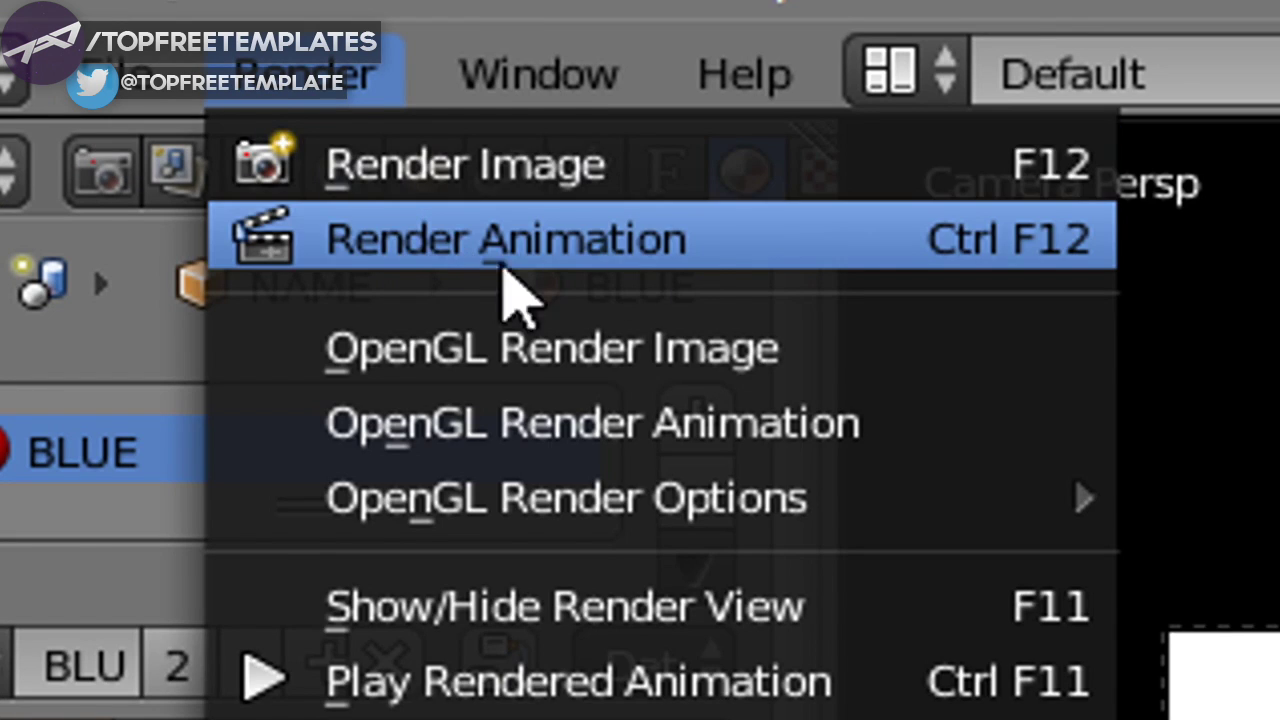
left_click(462, 258)
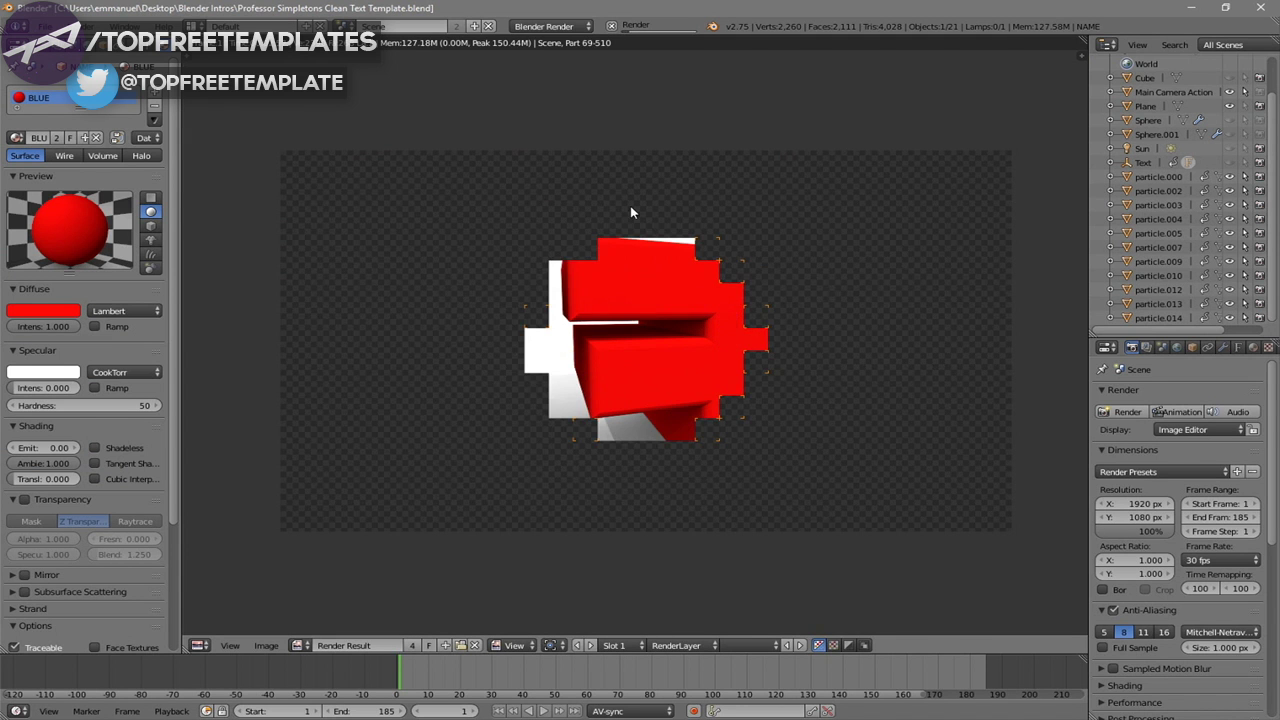